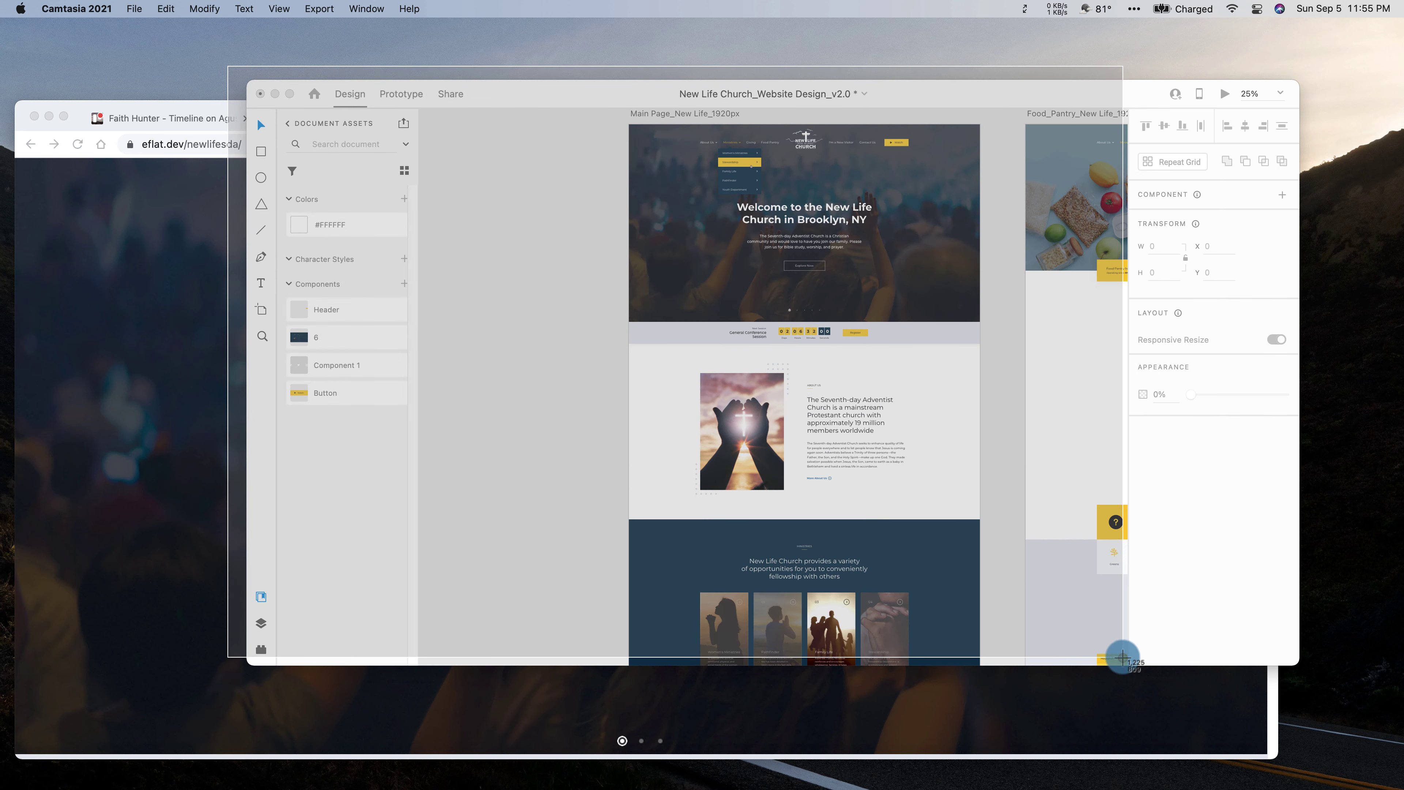
- Capture the church website design window as a screenshot with Gyazo Teams and allow it to control Camtasia 2021
click(774, 364)
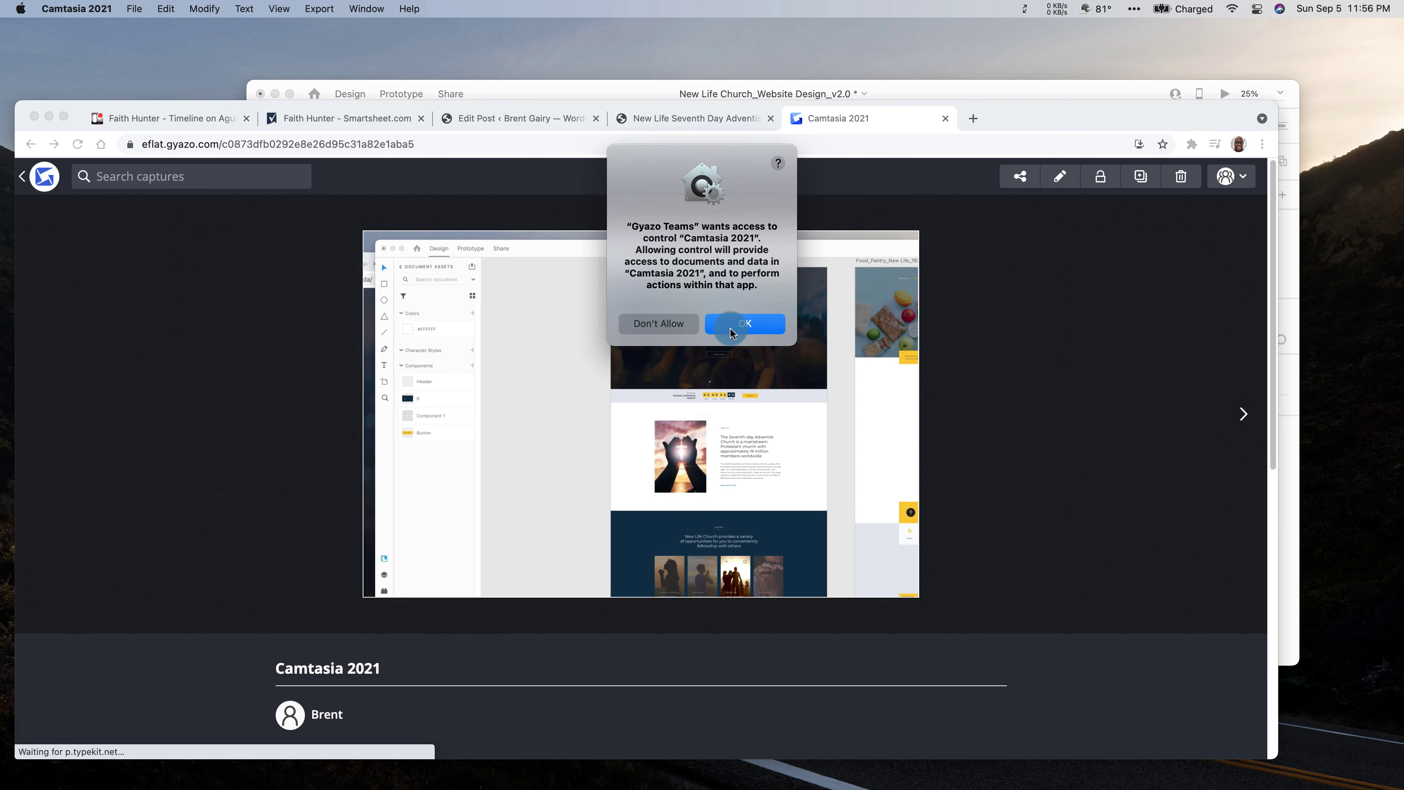
click(730, 326)
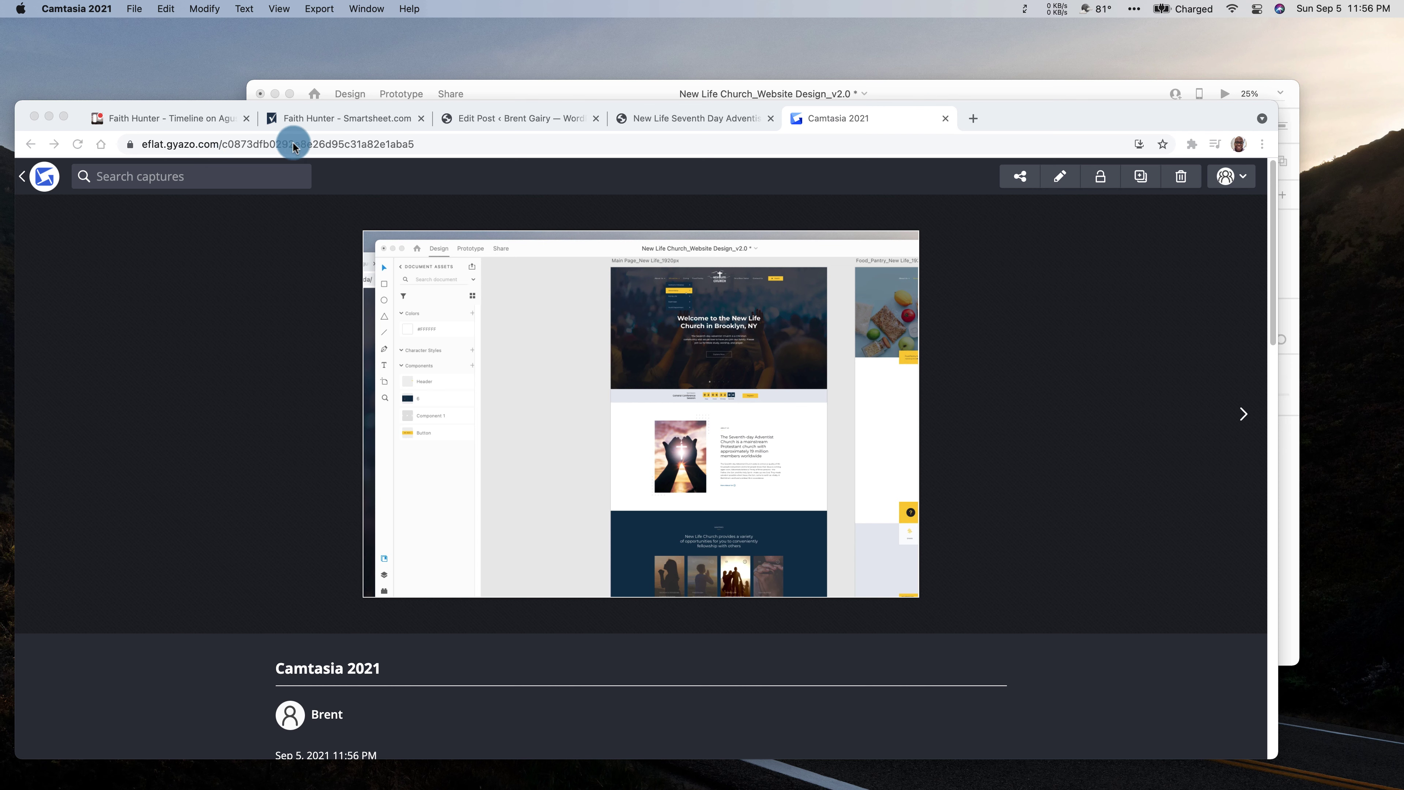
- View the capture's access permission options, and reopen the Camtasia 2021 capture from the team's captures library
click(1093, 180)
click(1101, 180)
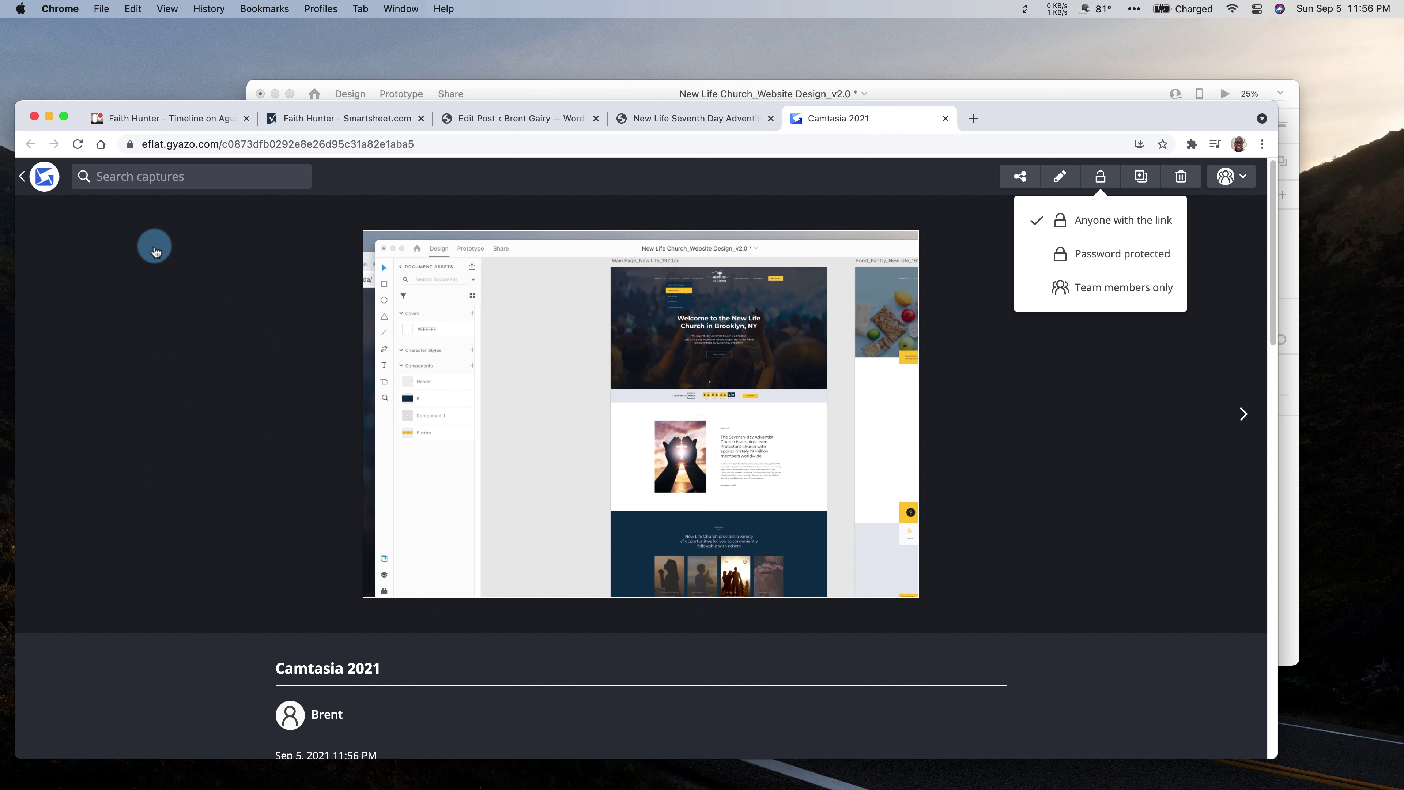
click(155, 250)
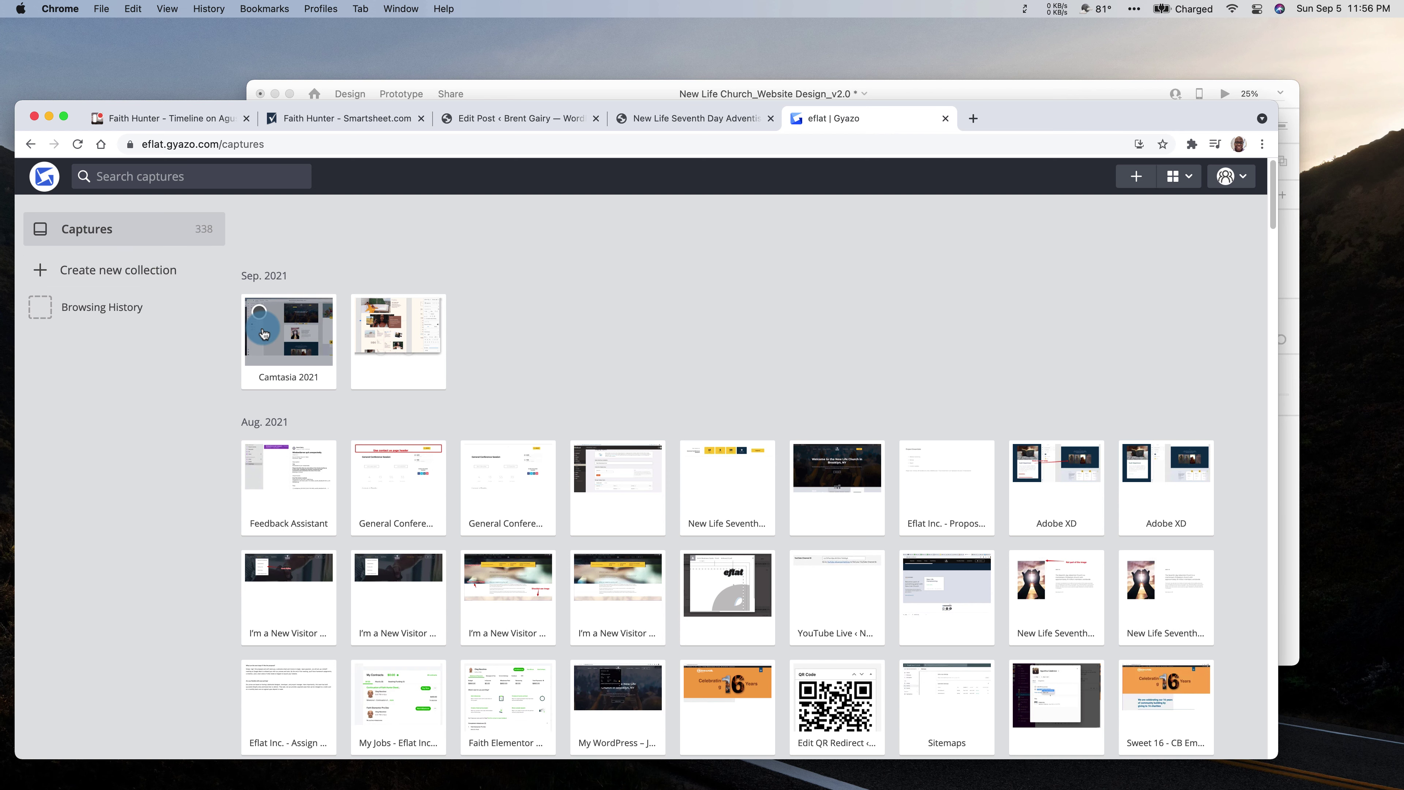
click(275, 336)
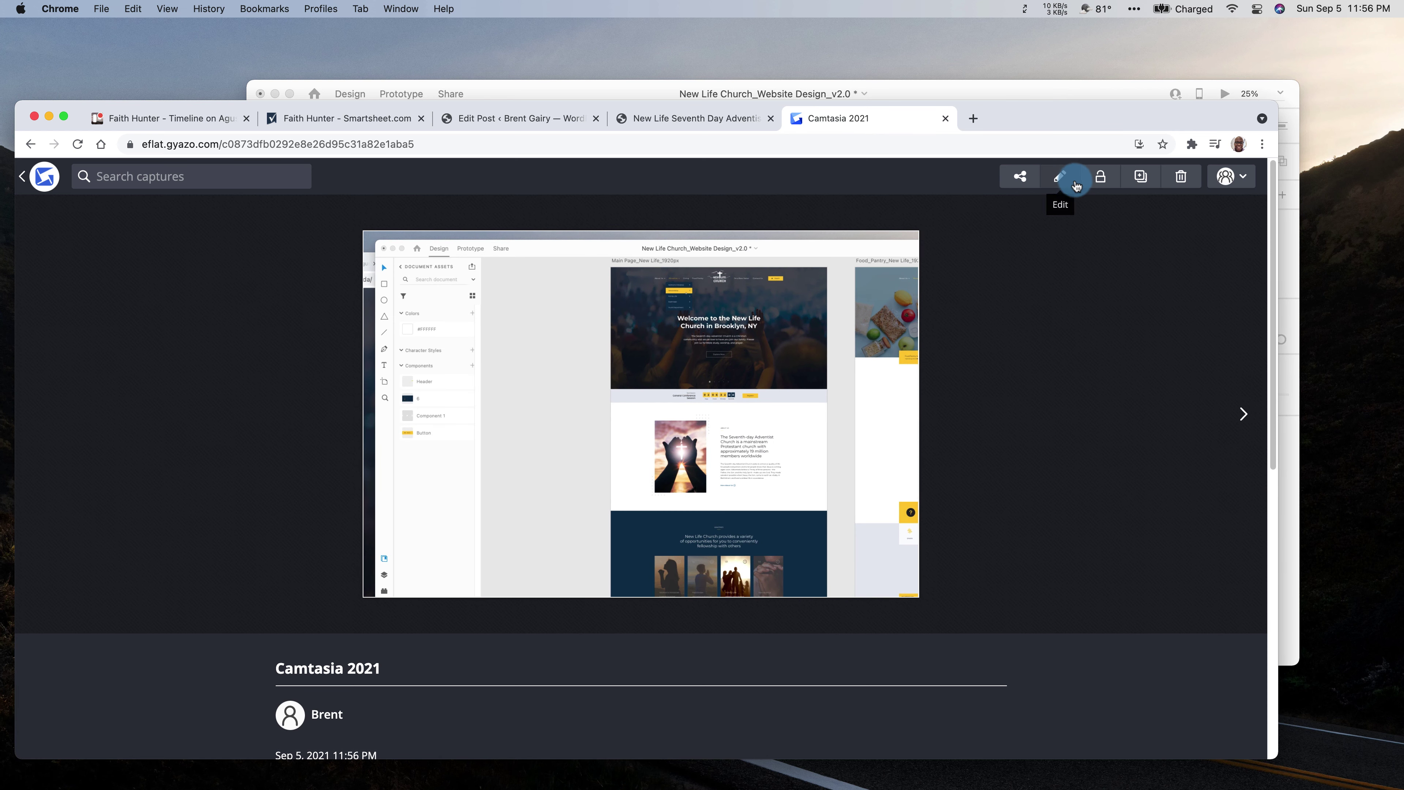
- Open the capture for editing and draw a red arrow pointing up to the dropdown menu in the website mockup's header
click(1059, 177)
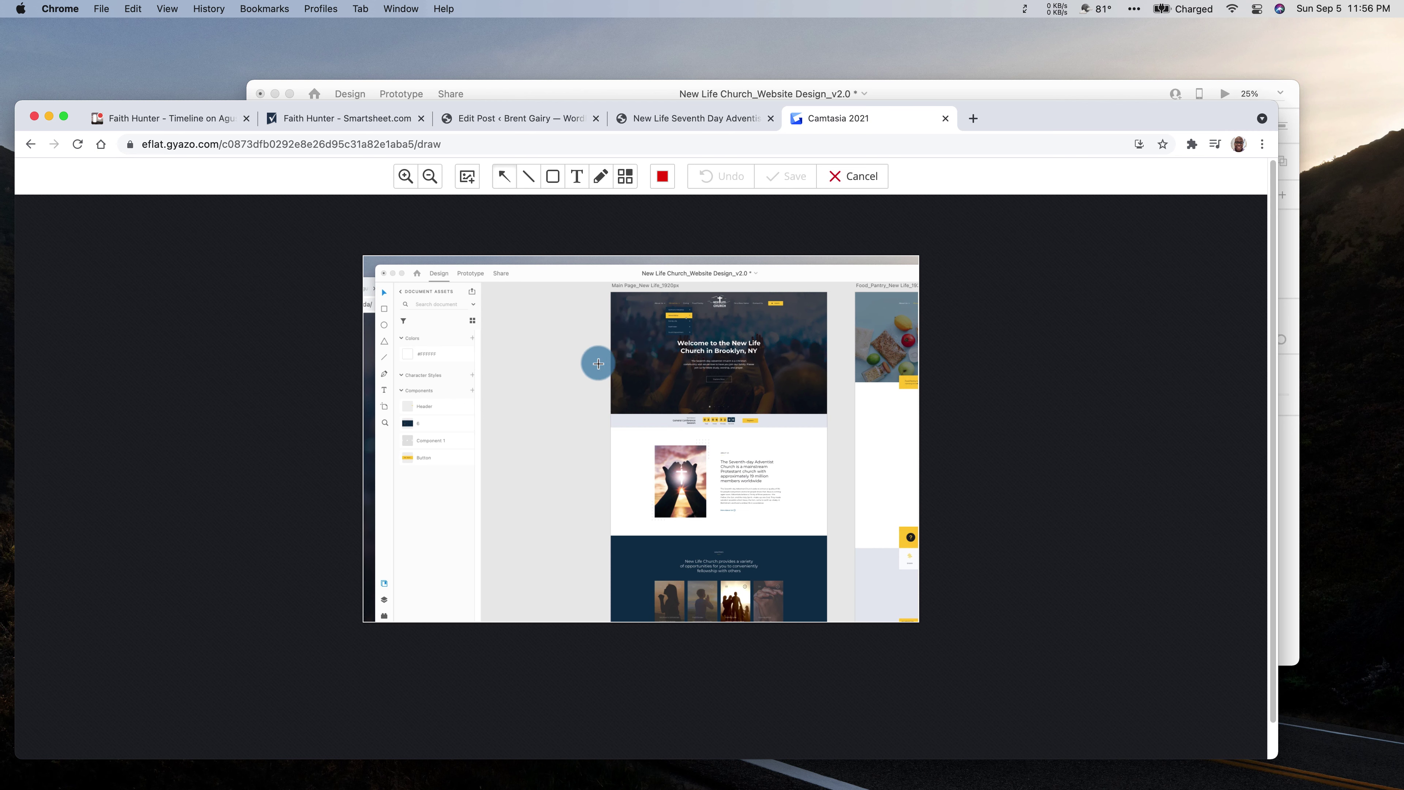
drag(598, 363, 662, 330)
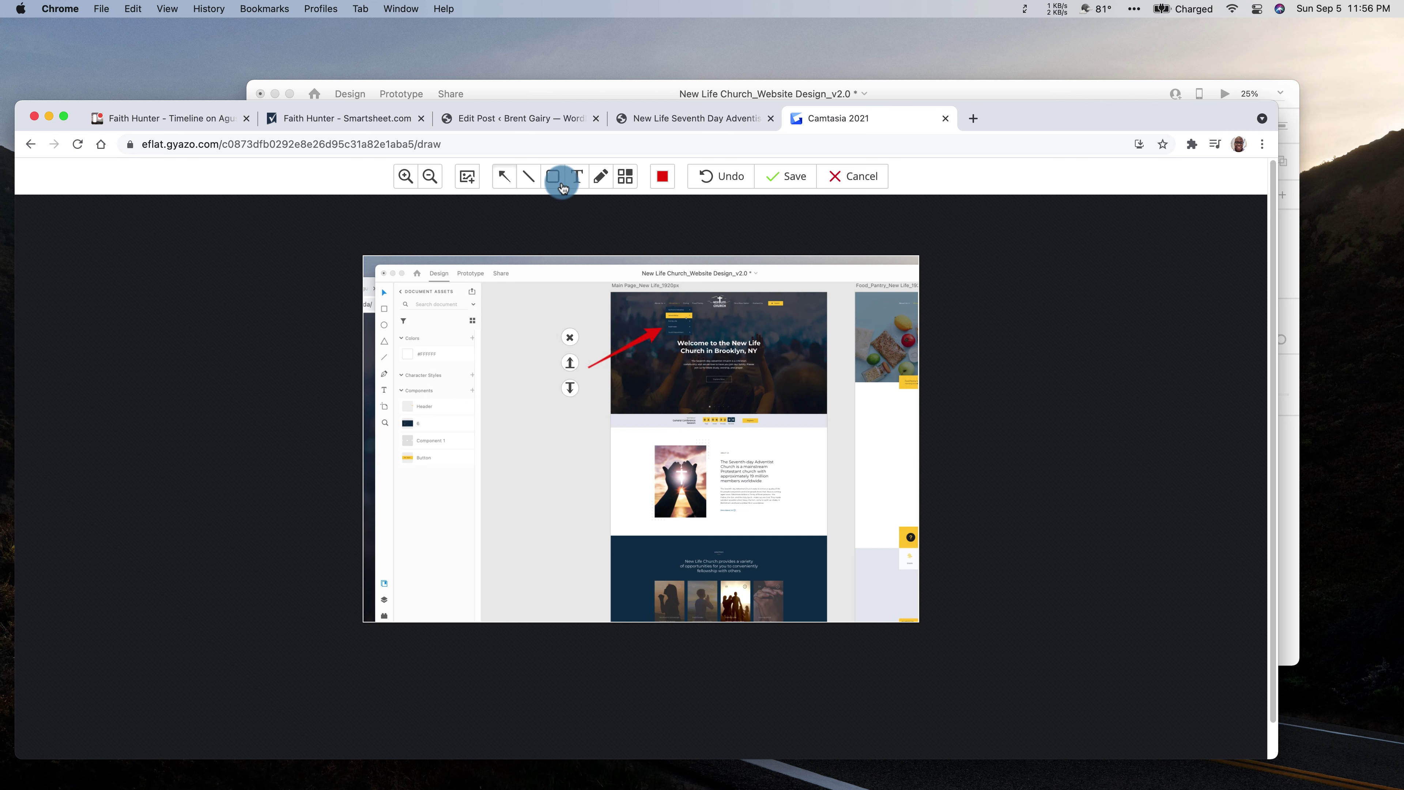
- Add the text "Use UI Kit elements" beside the arrow's tail and save the annotated capture
click(582, 183)
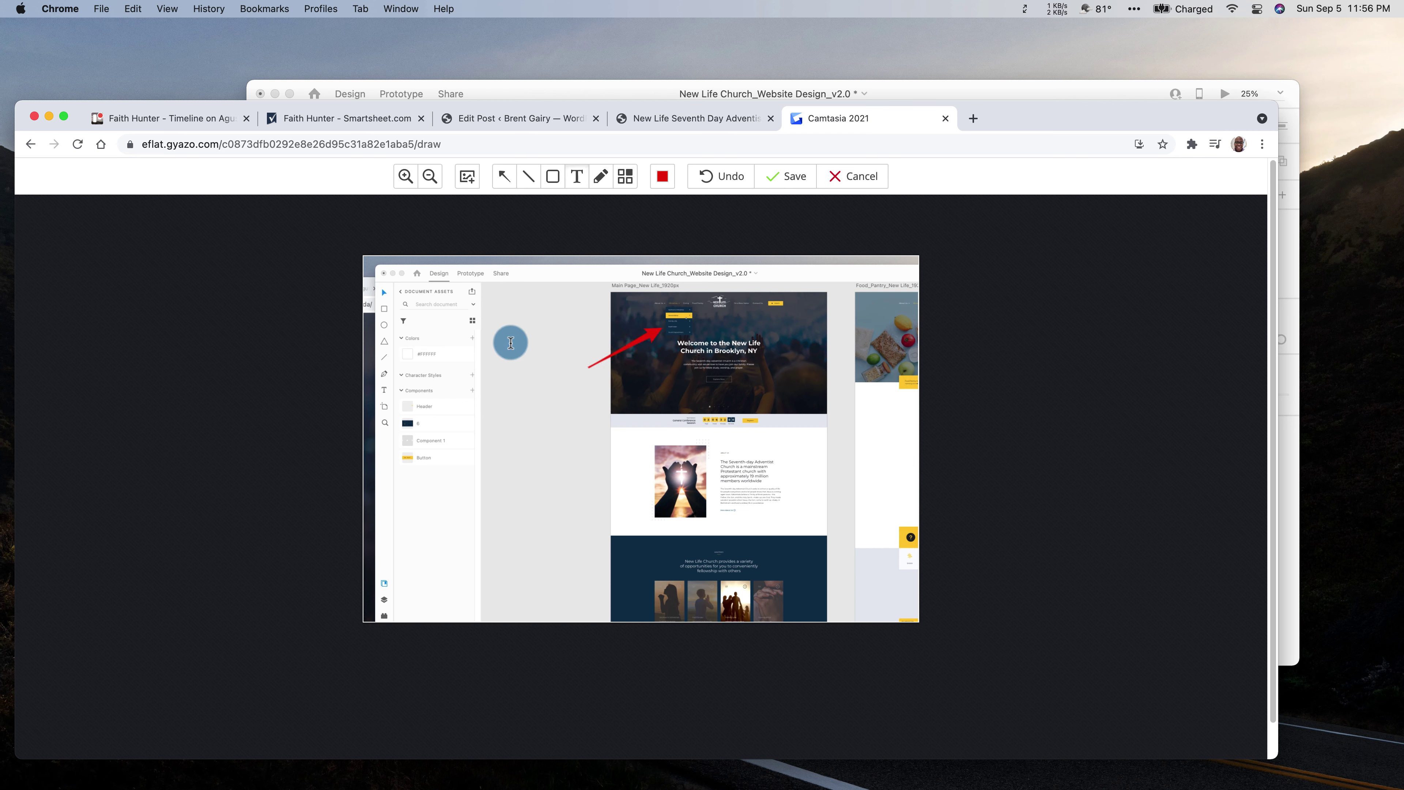
click(514, 389)
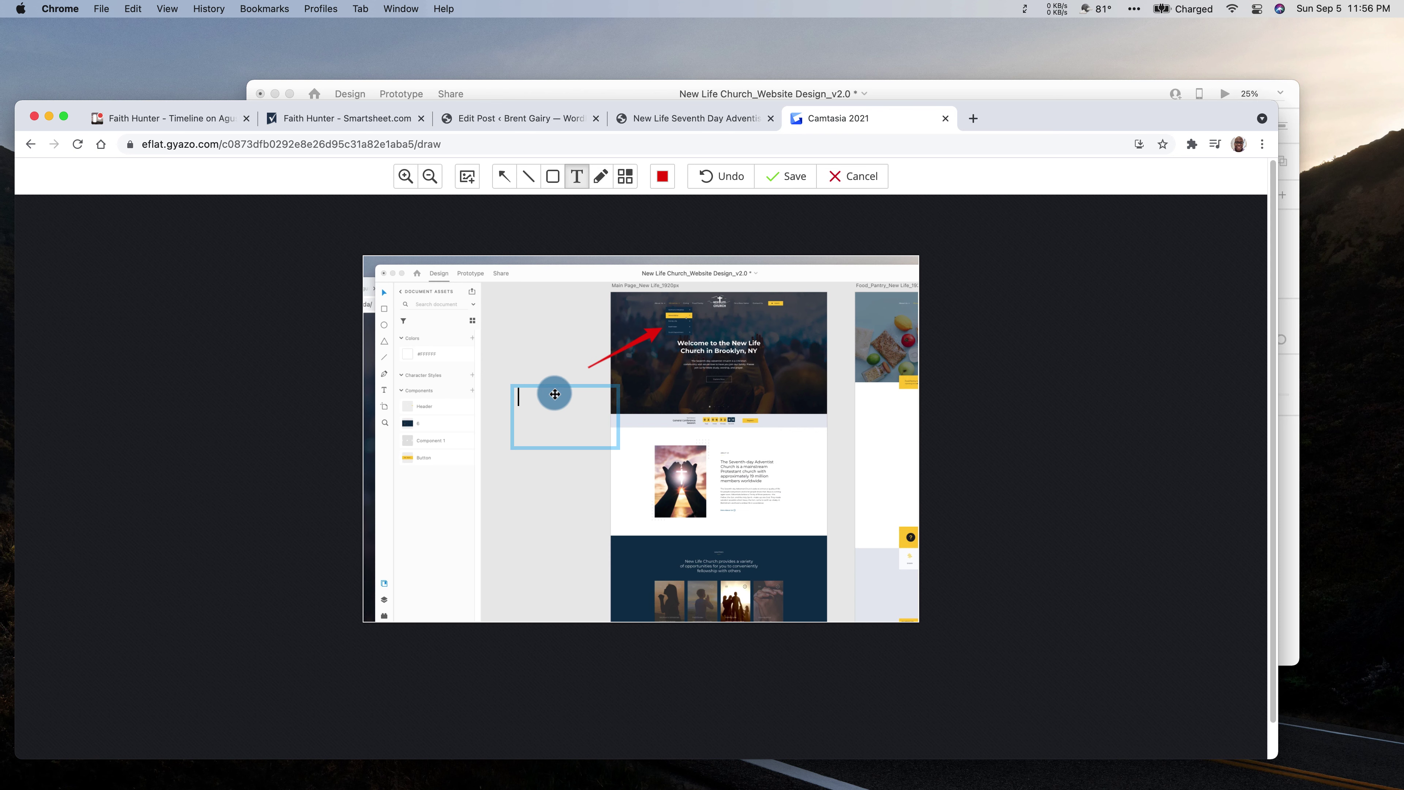
text(Use UI Kit elements)
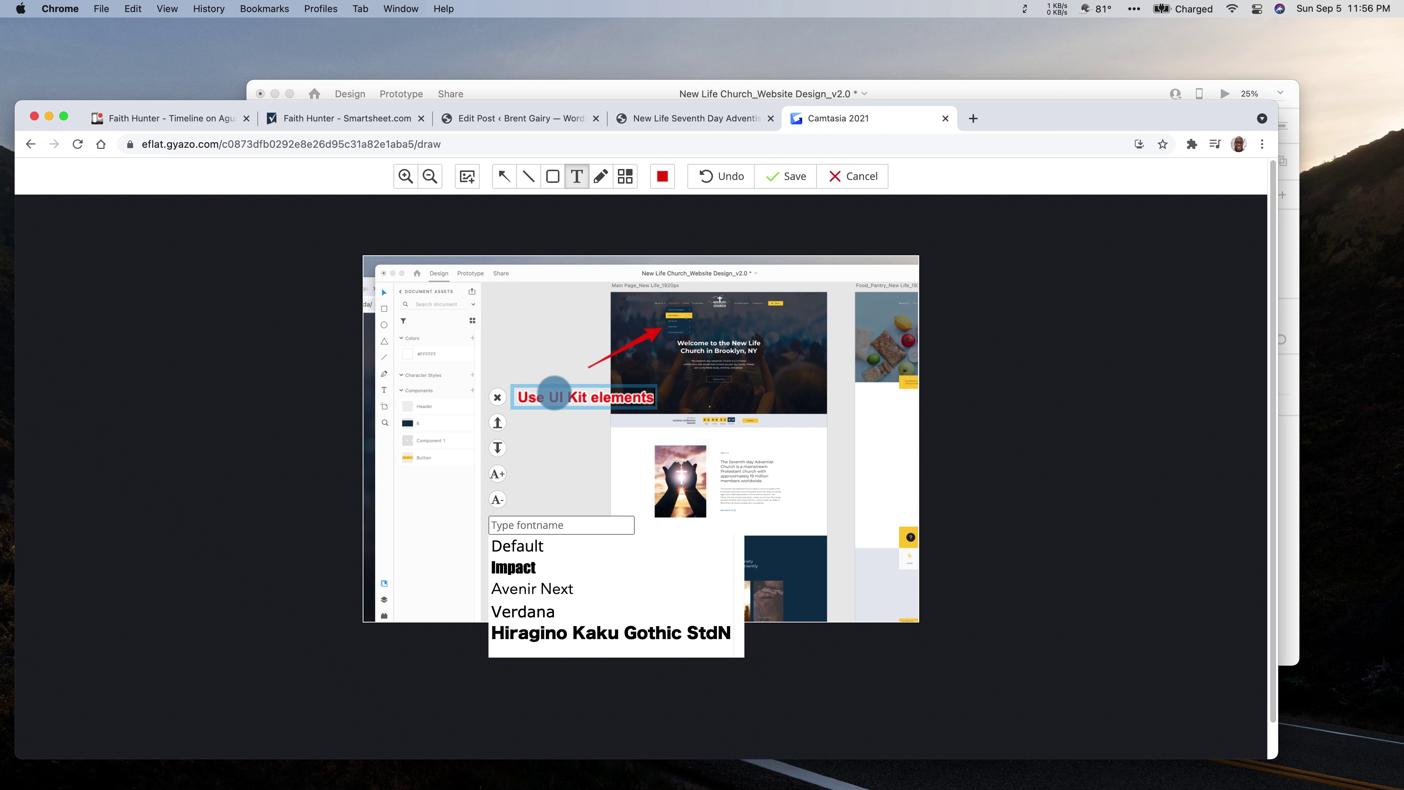
mouse_move(555, 396)
mouse_down()
mouse_move(558, 479)
mouse_move(542, 387)
mouse_up()
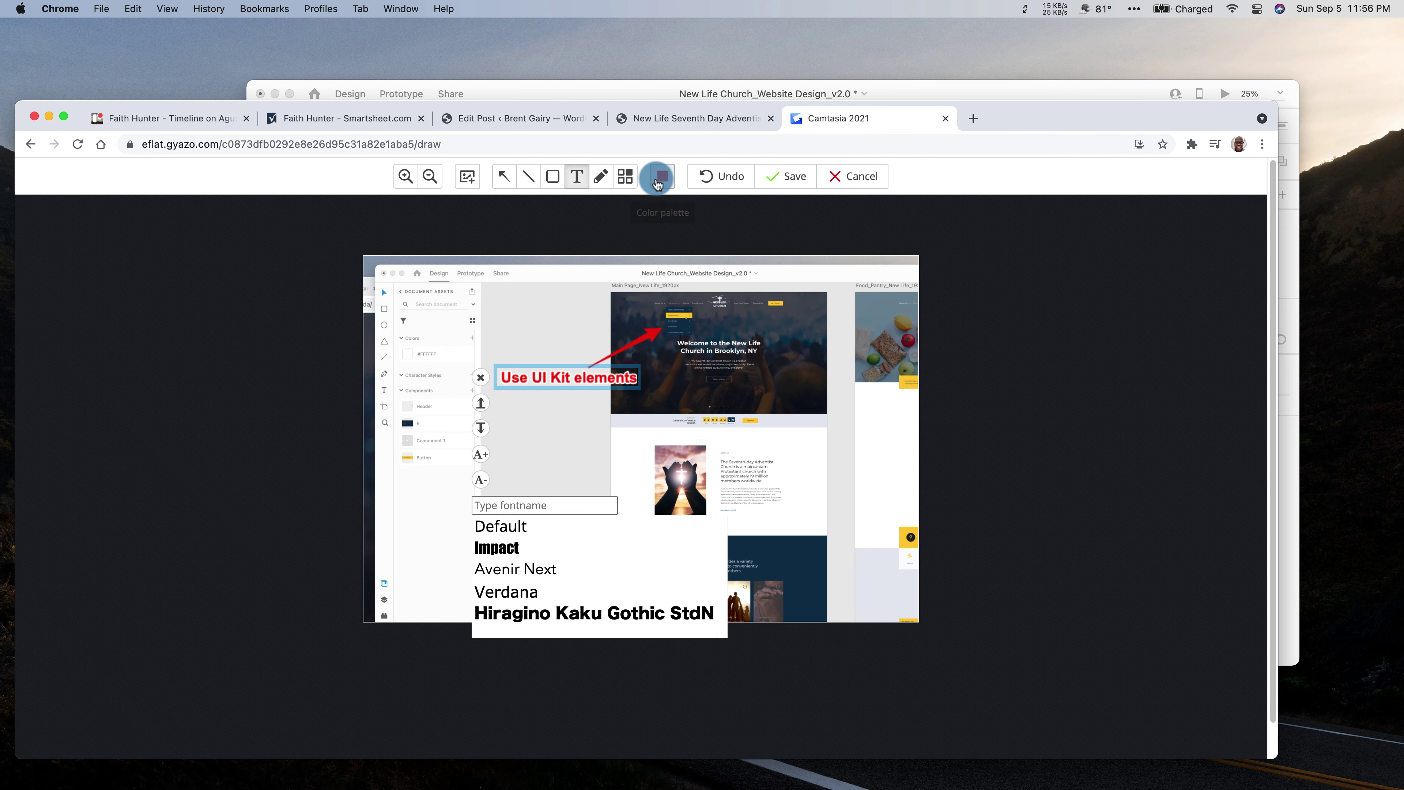
click(789, 177)
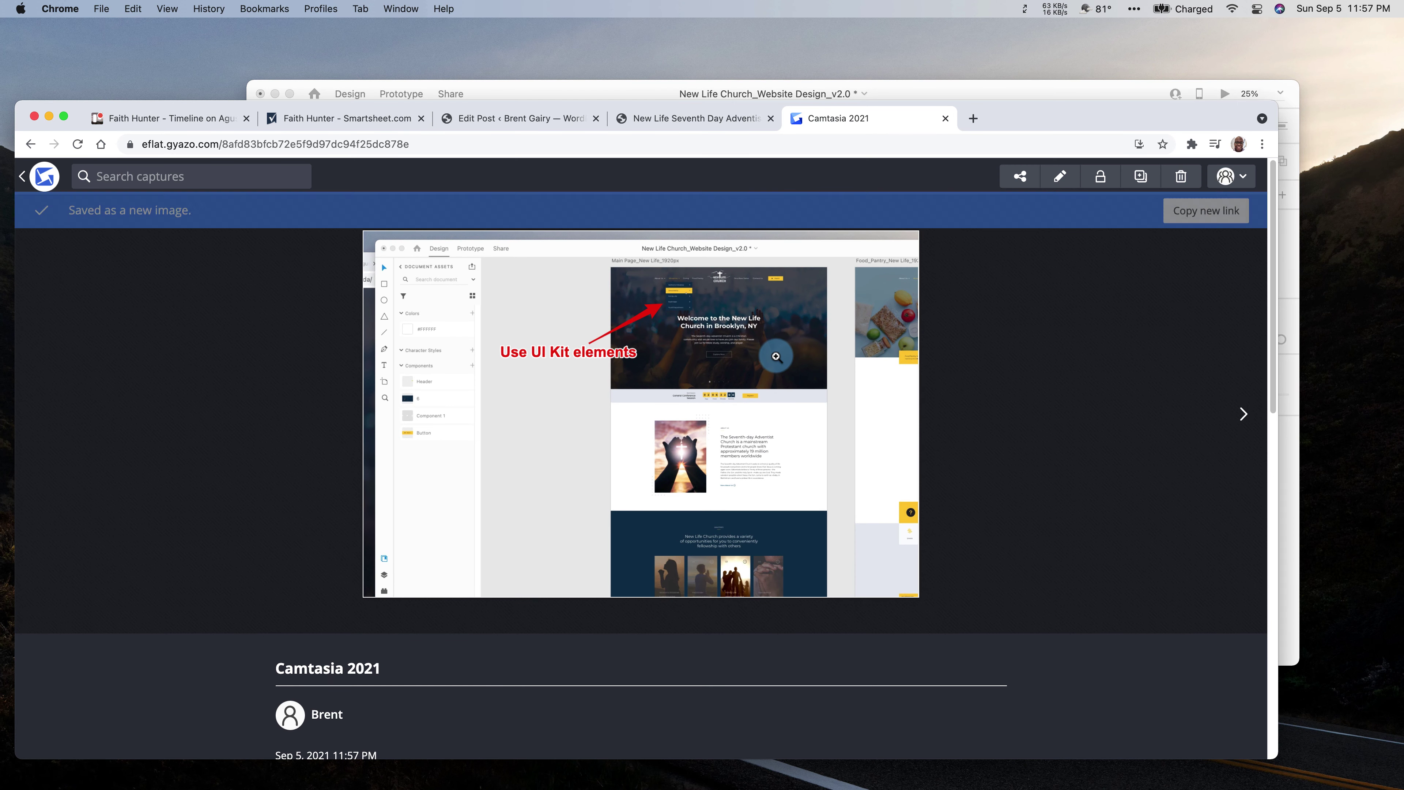
- Copy the annotated capture's new link and view its sharing options
click(1194, 216)
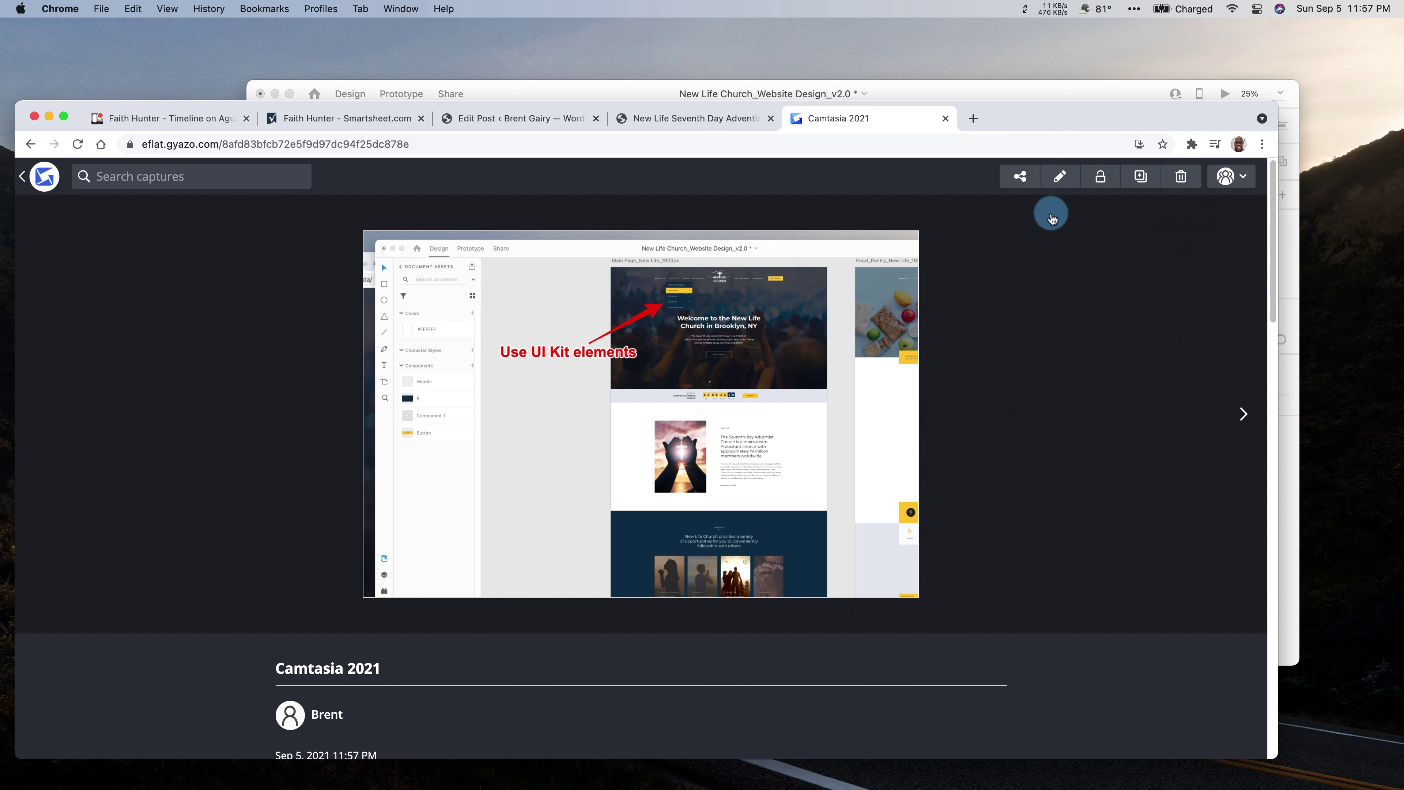
click(1016, 182)
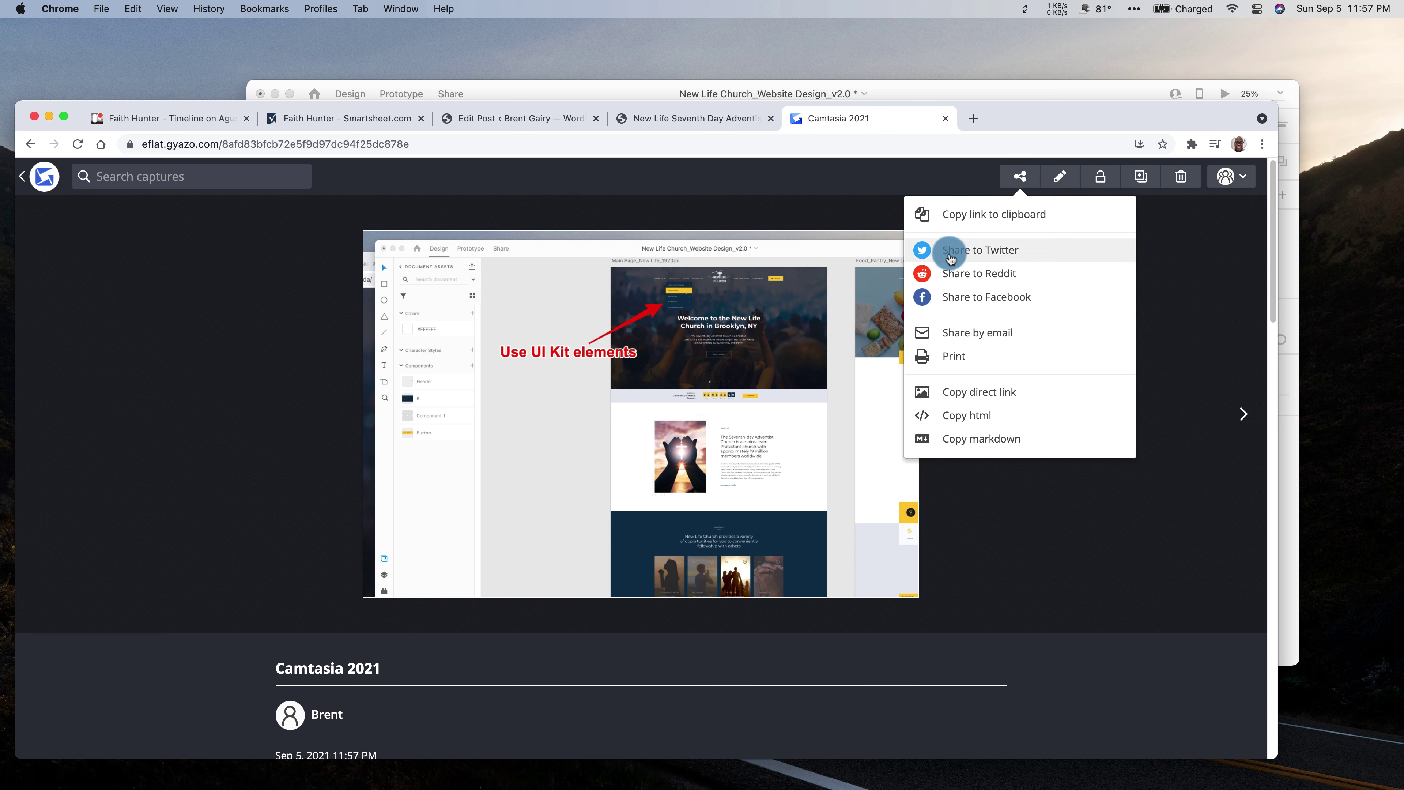
click(1089, 497)
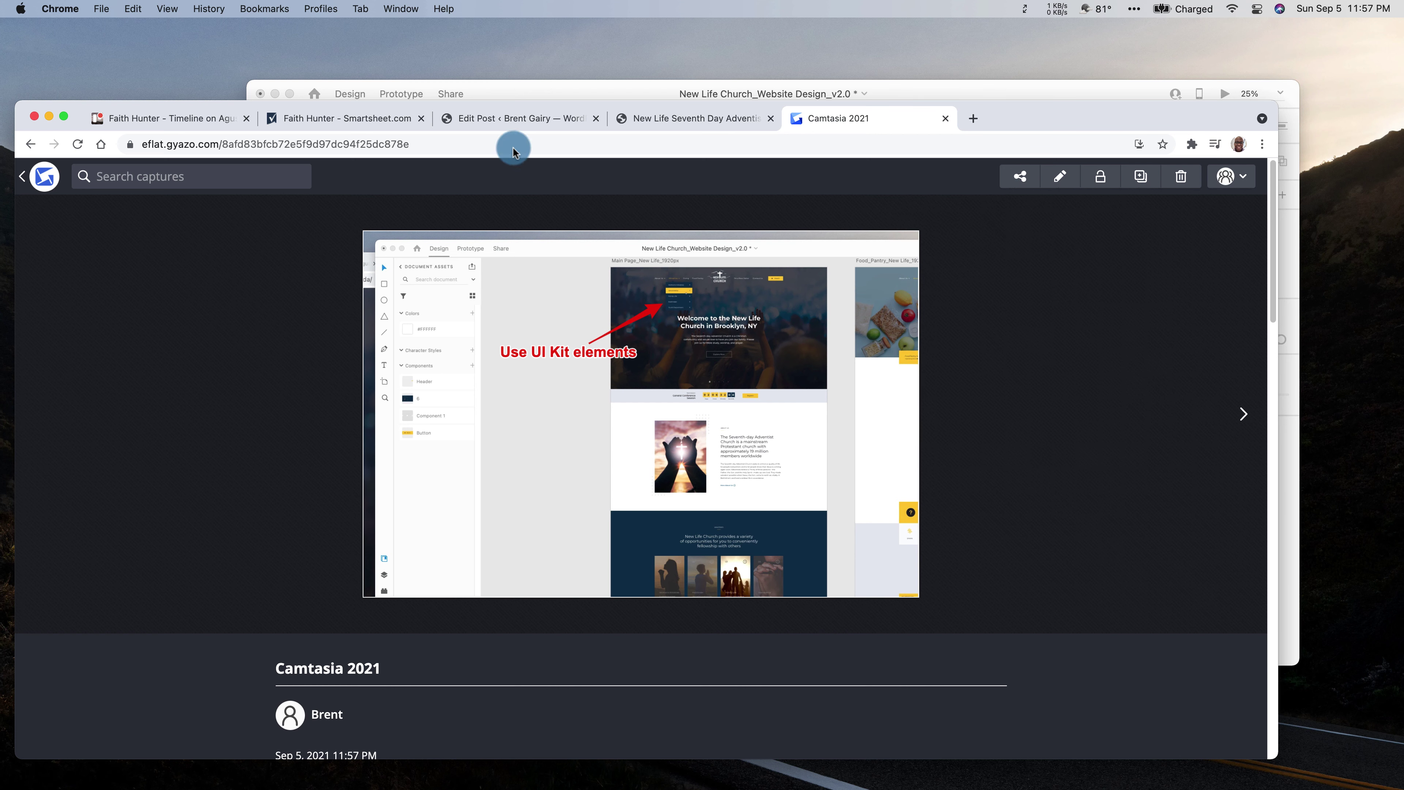
- Switch to the New Life church website and start a Gyazo GIF recording covering its address bar and page area
click(688, 121)
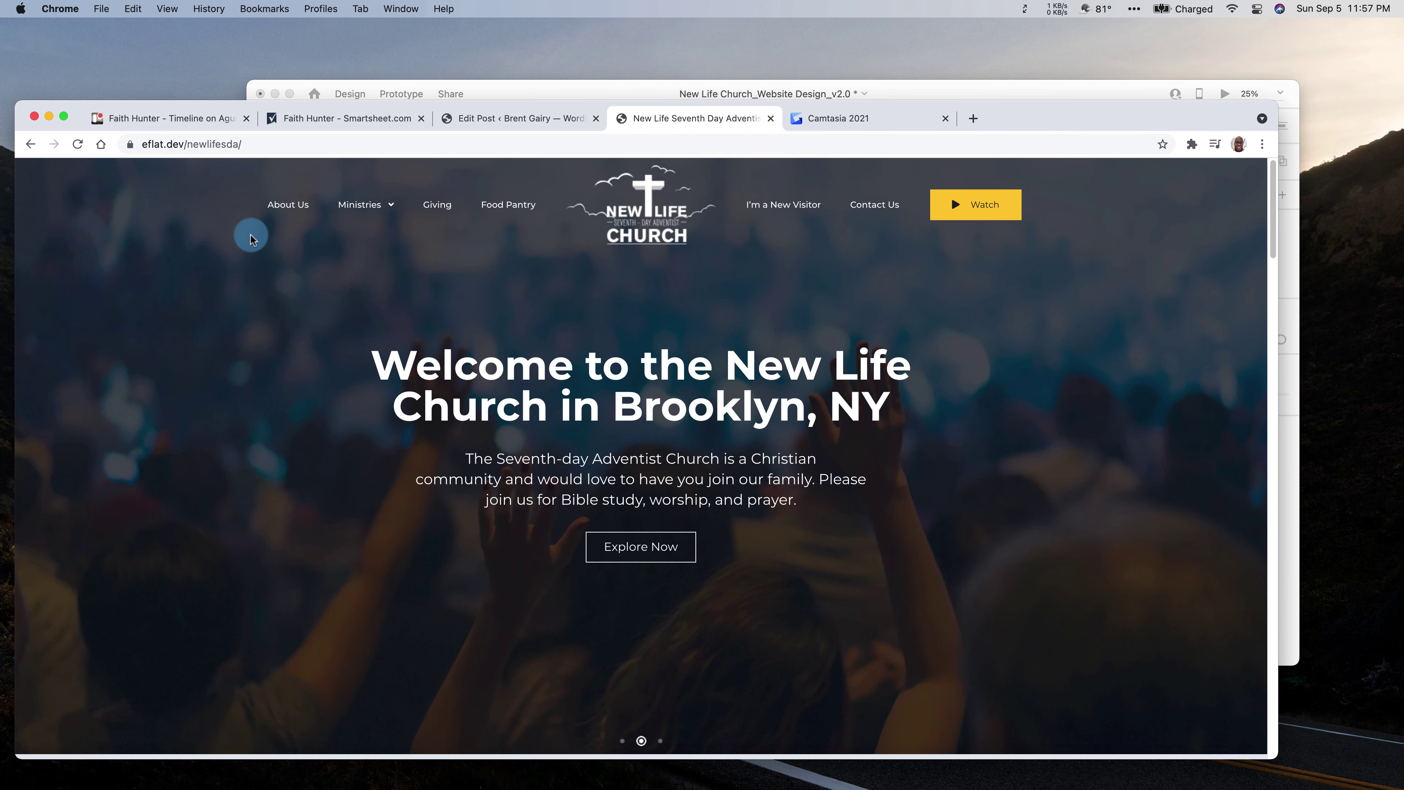
key(cmd+space)
text(gya)
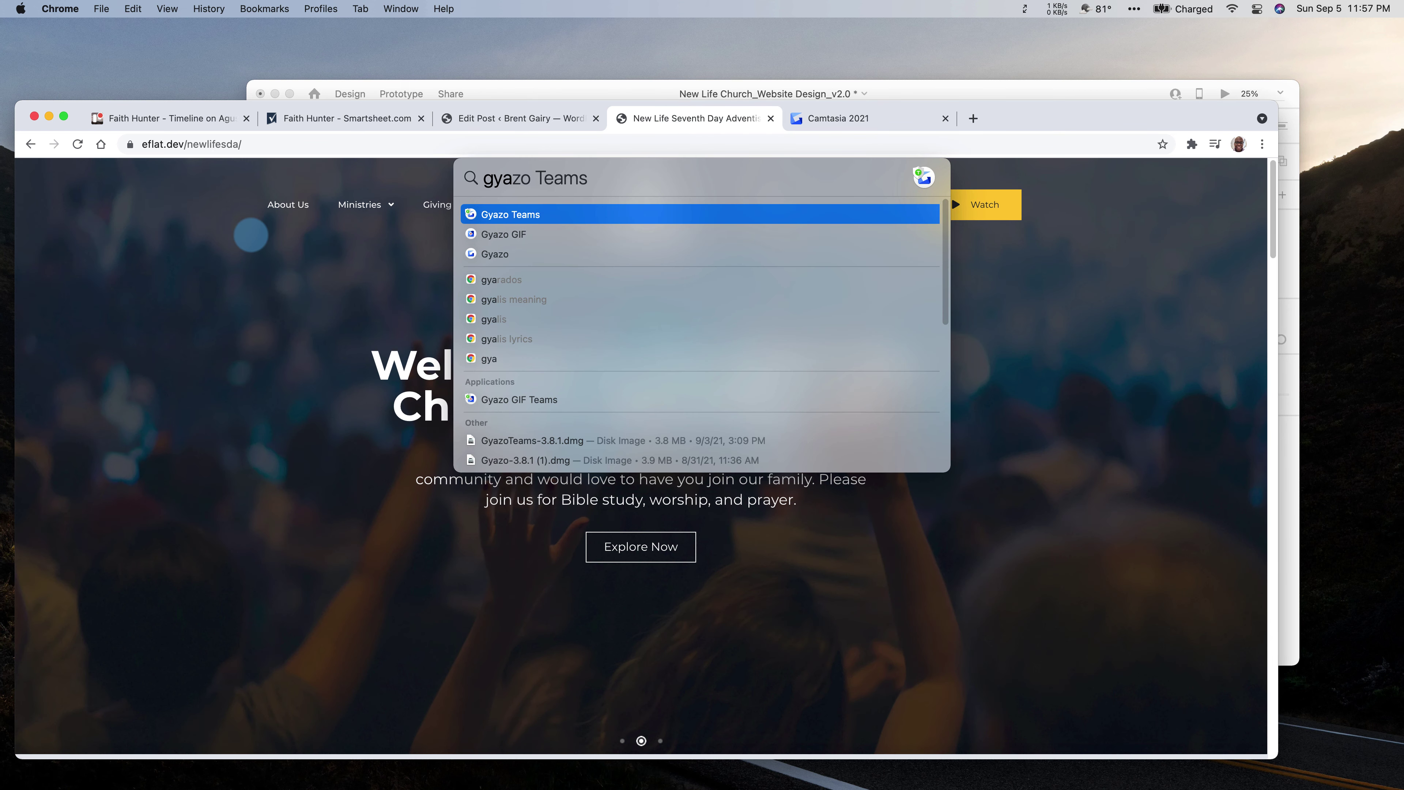
key(Down)
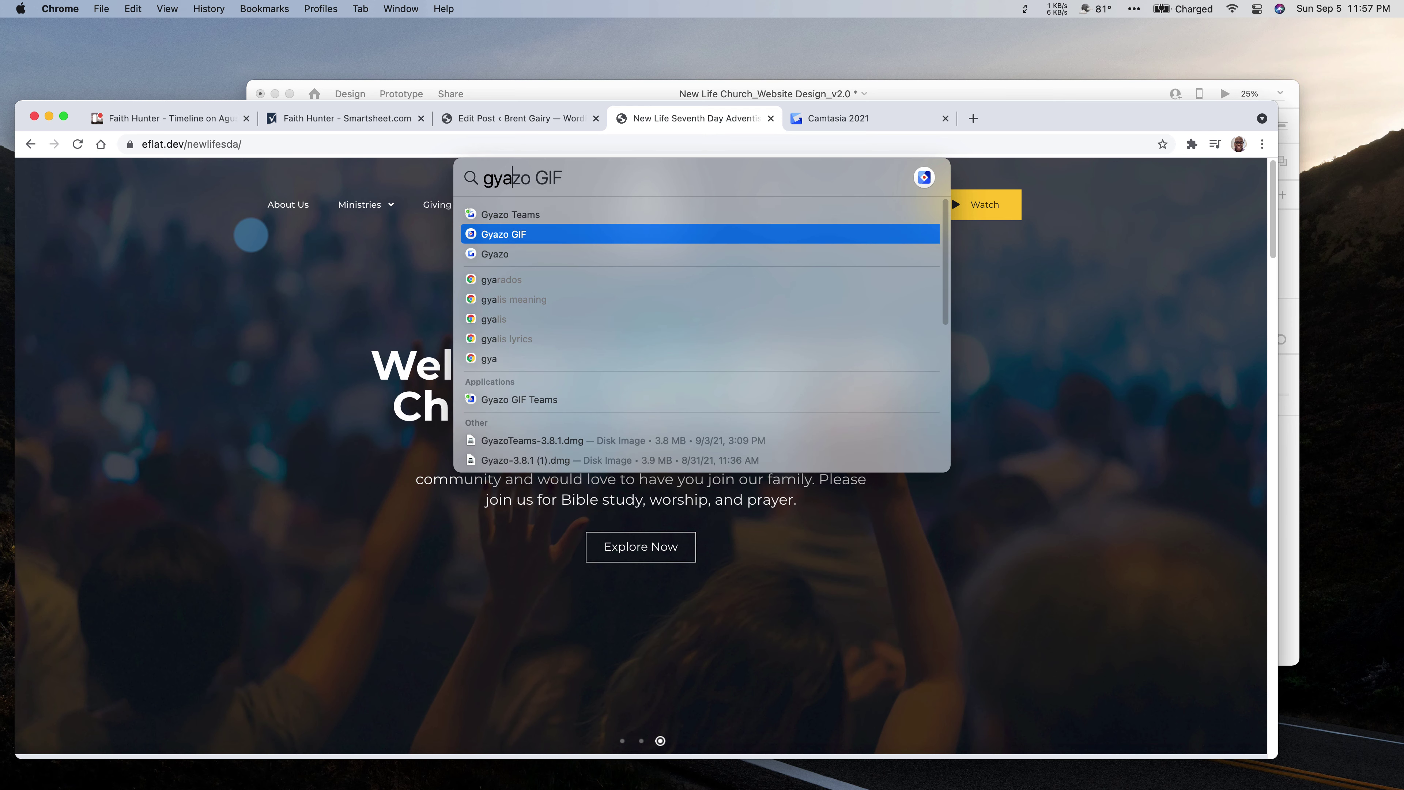
key(Return)
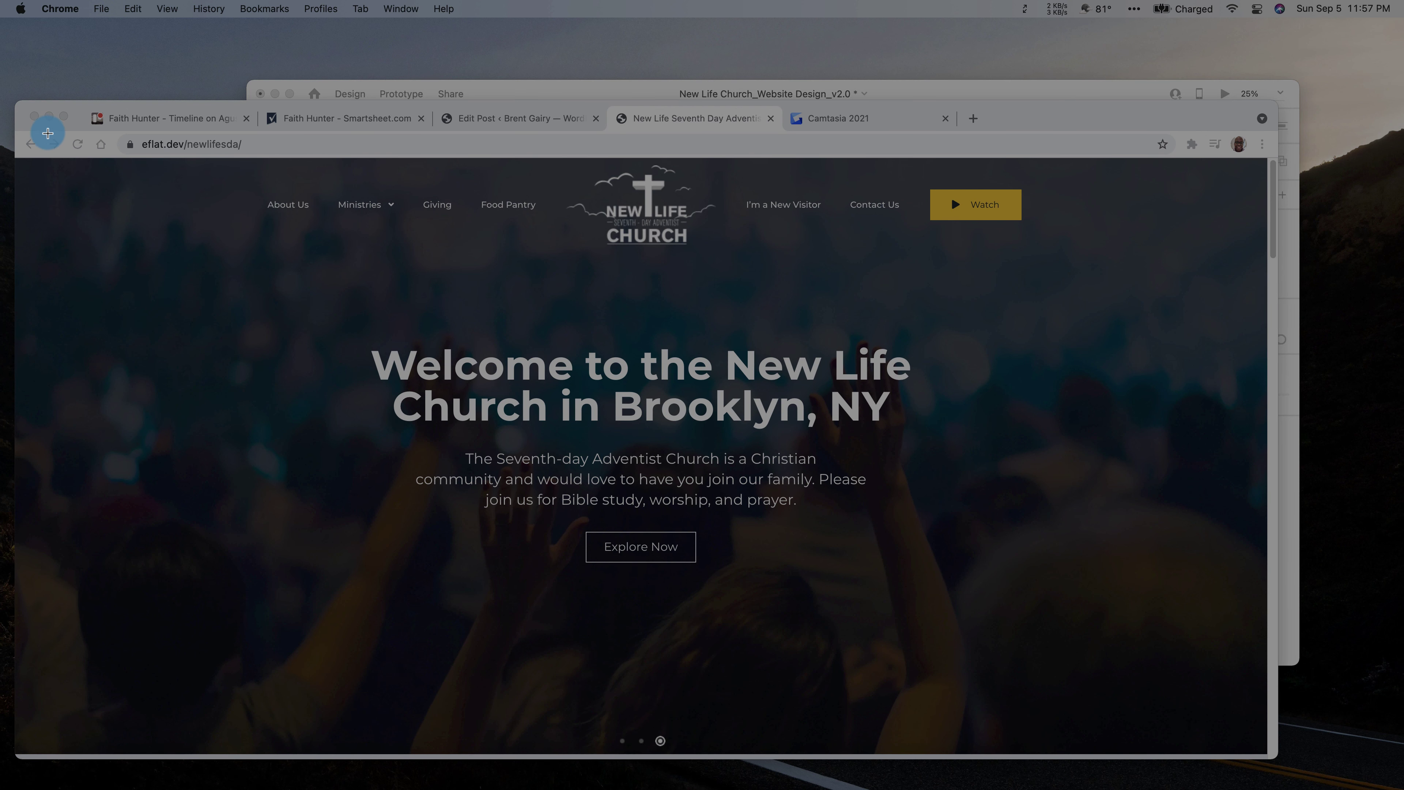
drag(18, 131, 1266, 753)
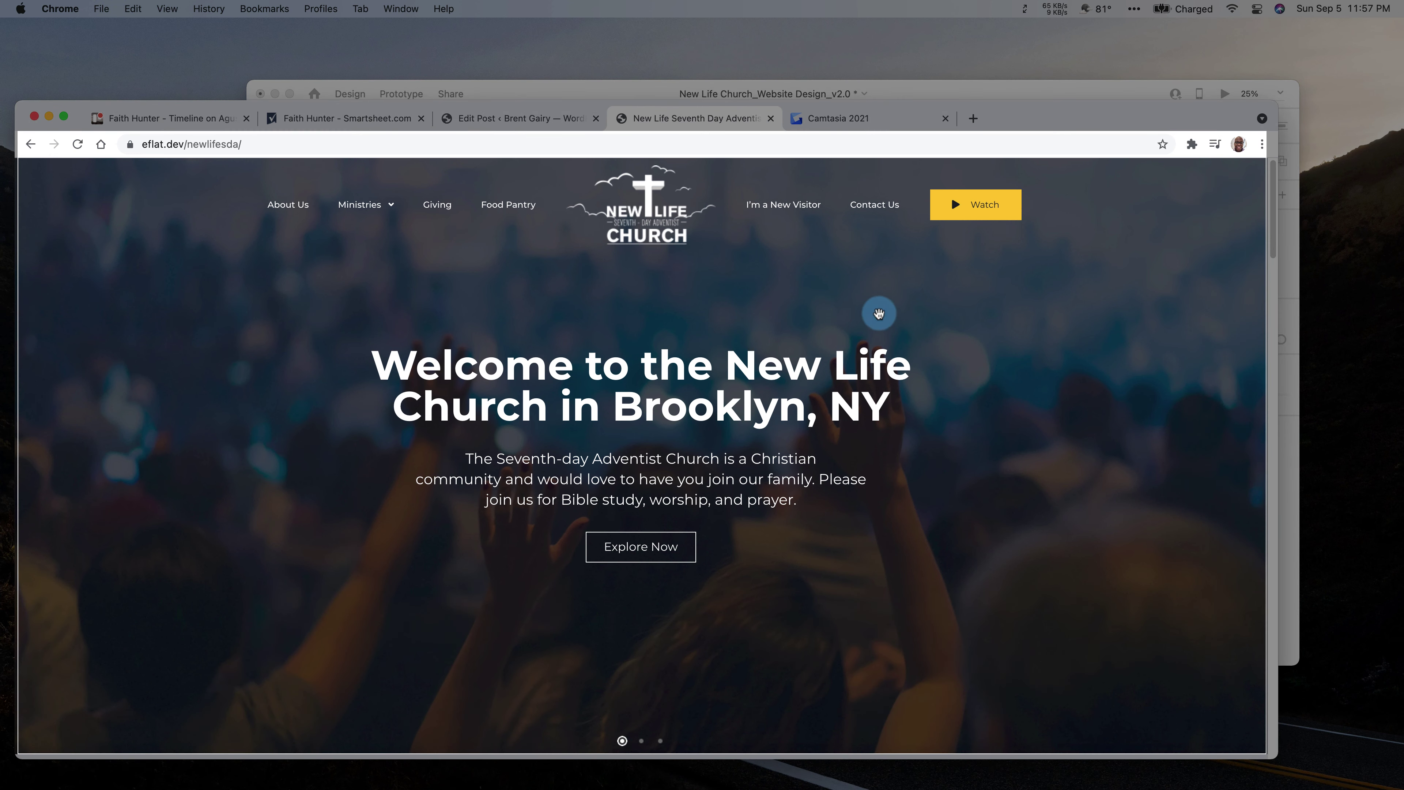
- Inspect the church homepage in the developer tools and scroll through its iPhone X mobile view while recording
right_click(880, 316)
click(906, 603)
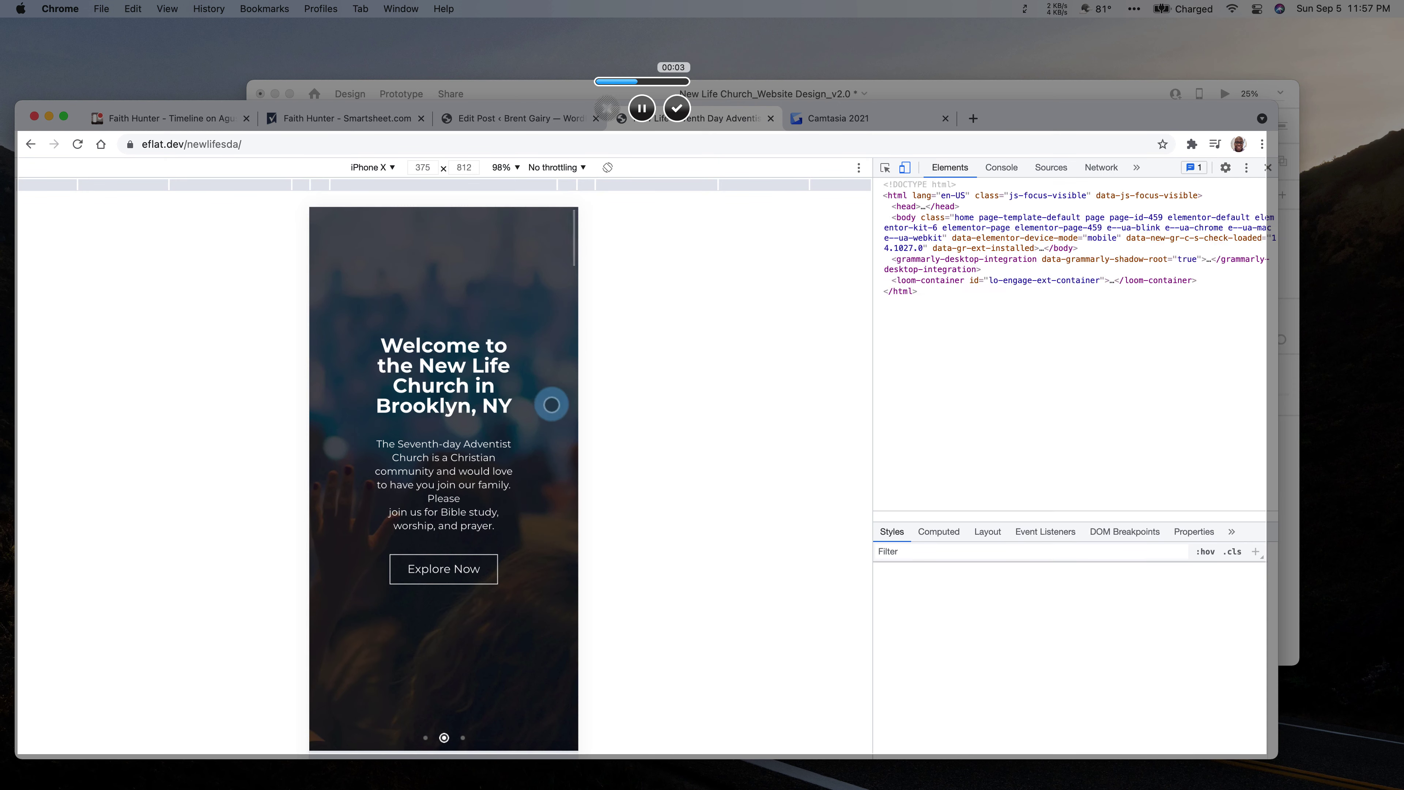
scroll(432, 394, down, 10)
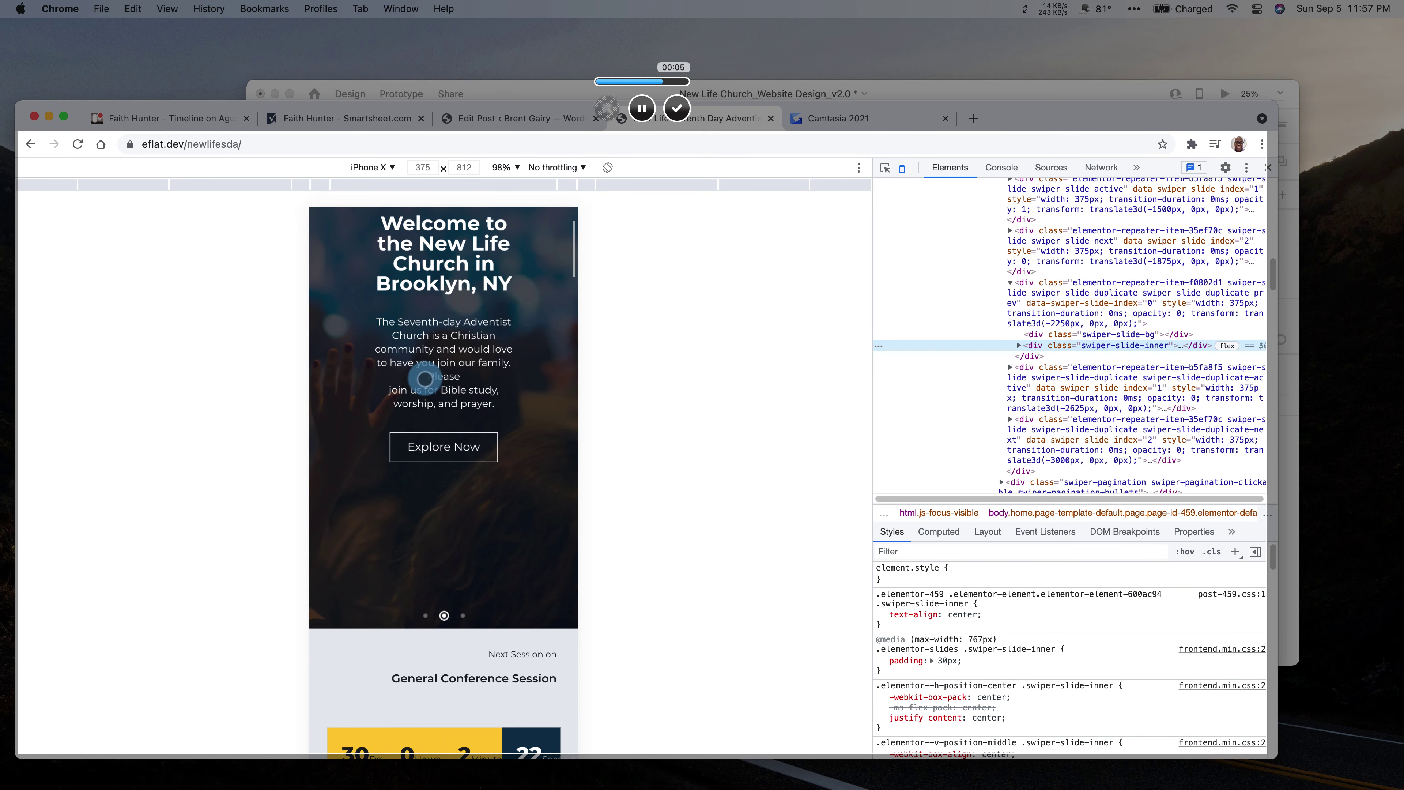
scroll(425, 379, down, 4)
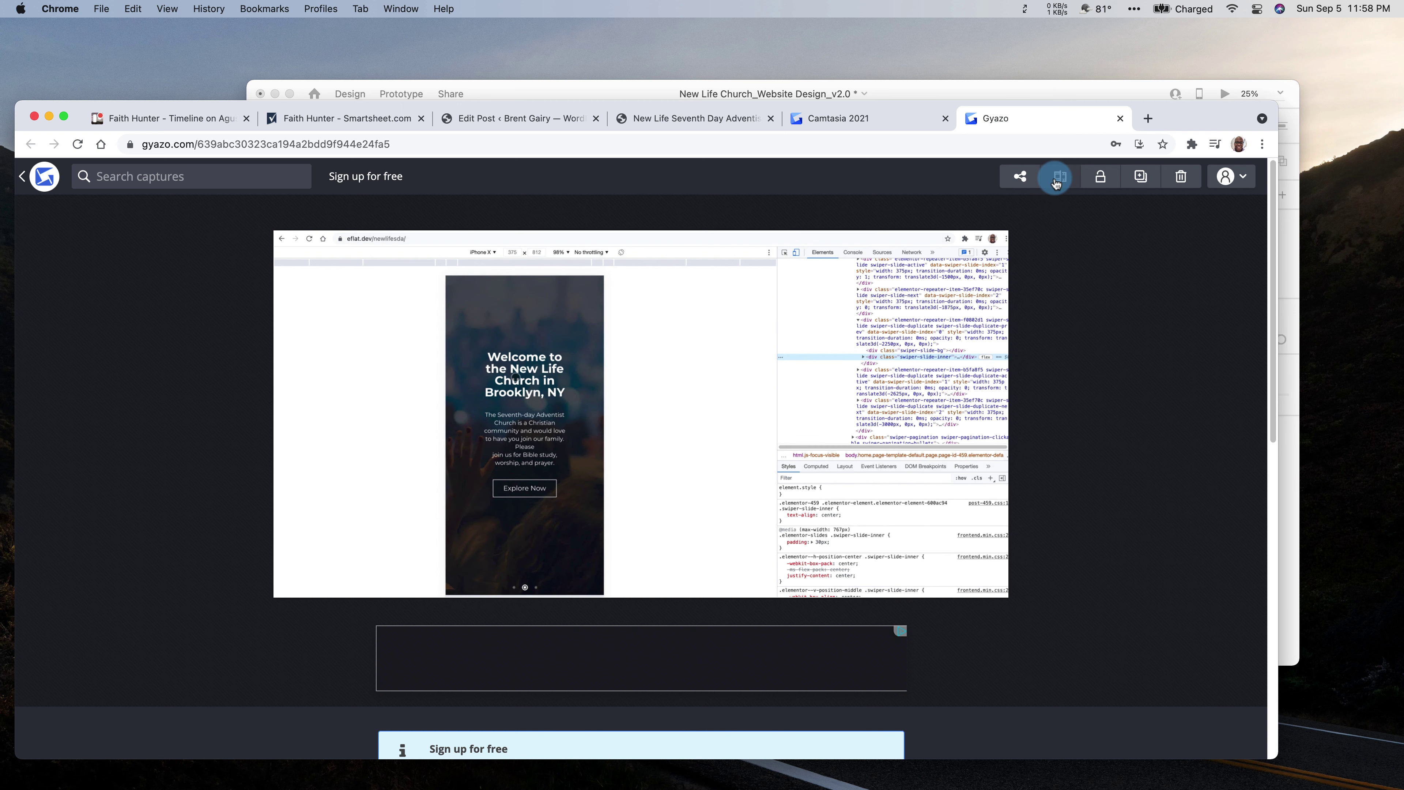
- View the GIF capture's sharing and account options, and close both open Gyazo capture pages
click(1018, 178)
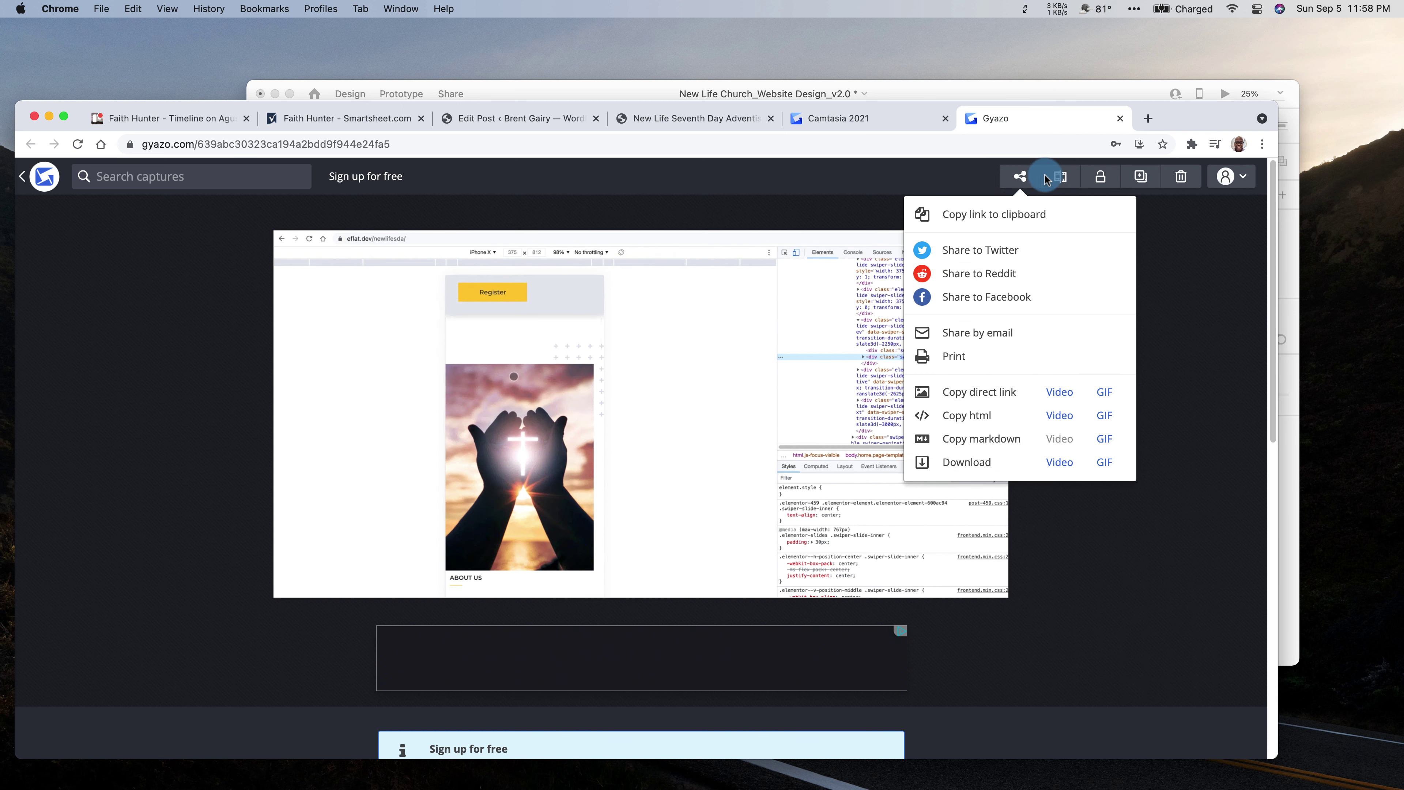
click(1243, 182)
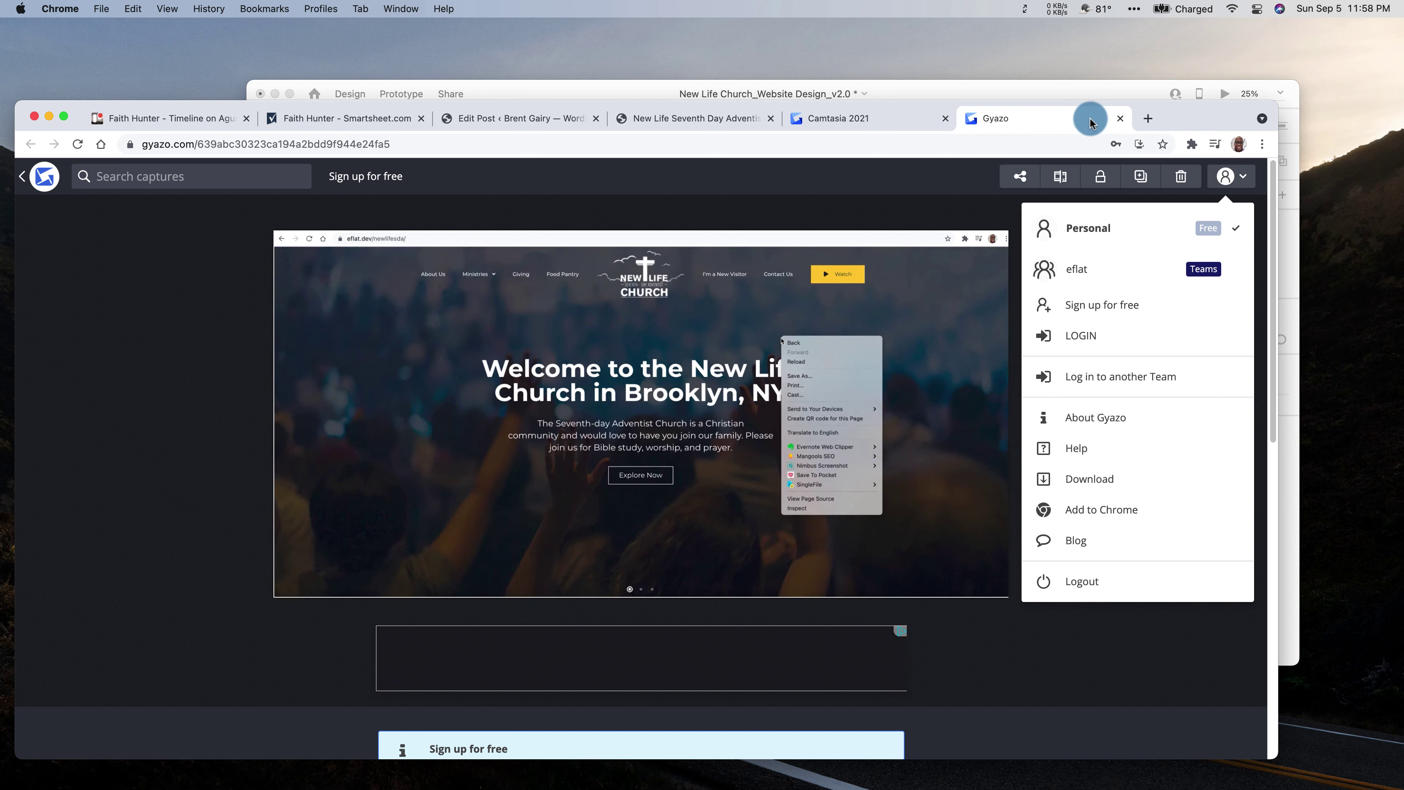
click(1120, 118)
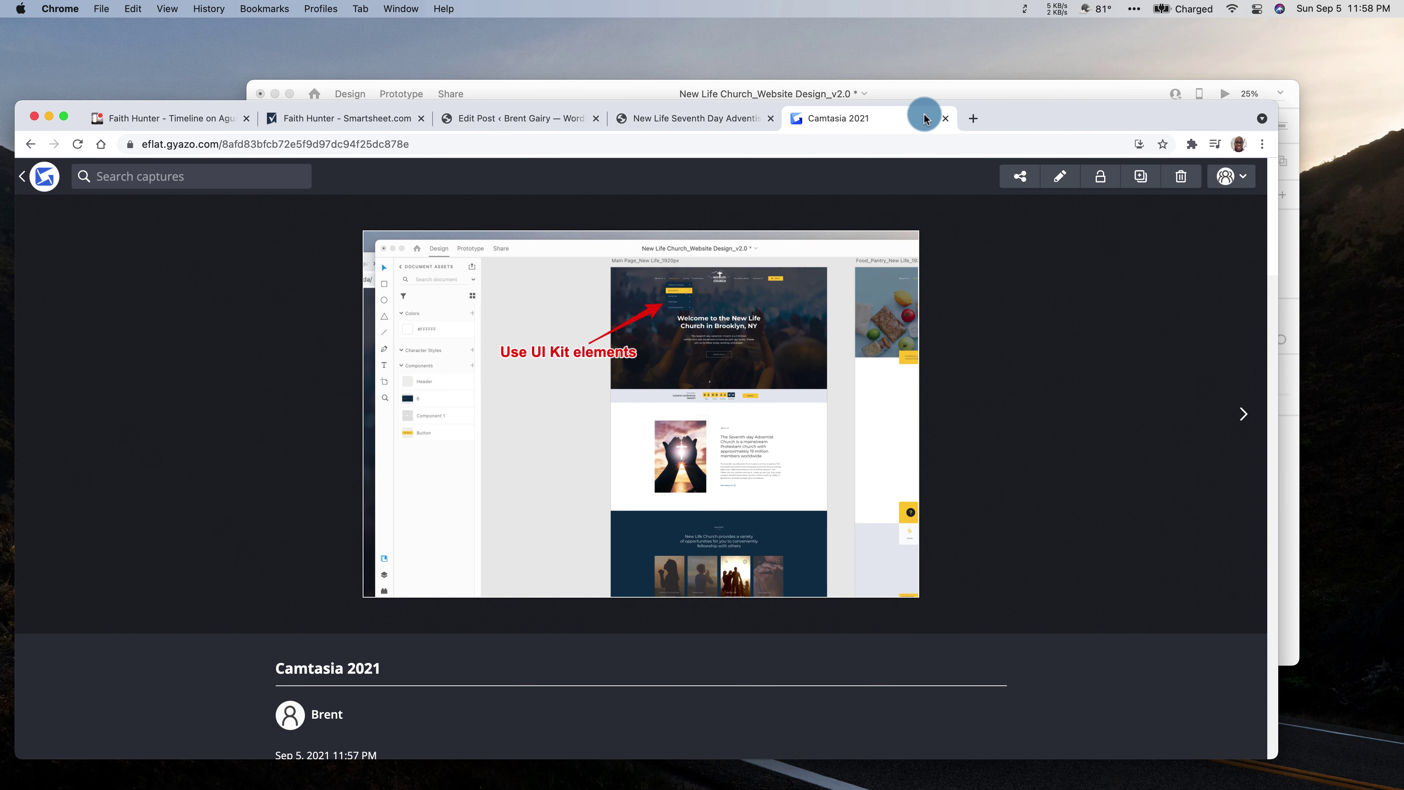
click(946, 119)
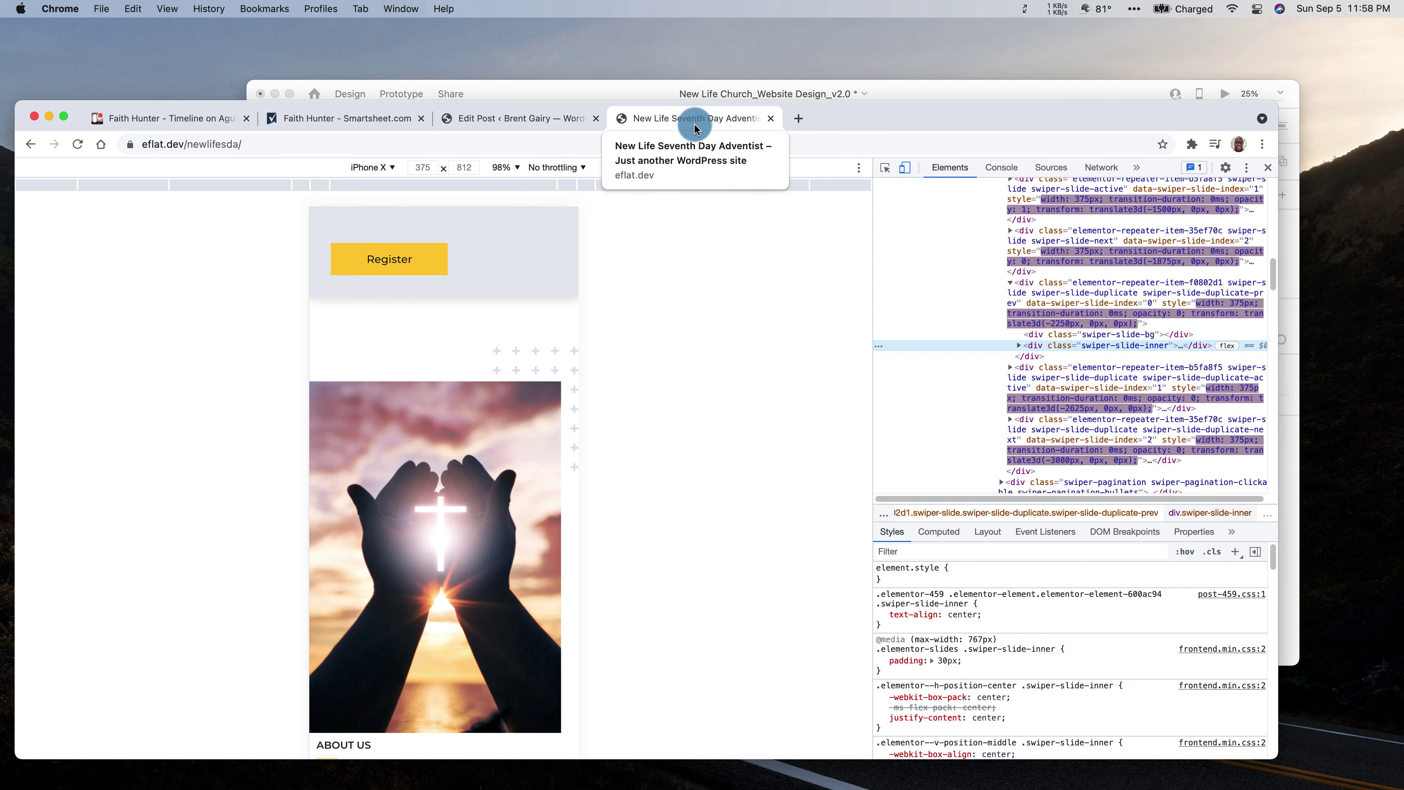
- Search Spotlight for "gyazo teams gif" and launch the Gyazo GIF Teams application
key(super+space)
text(gy)
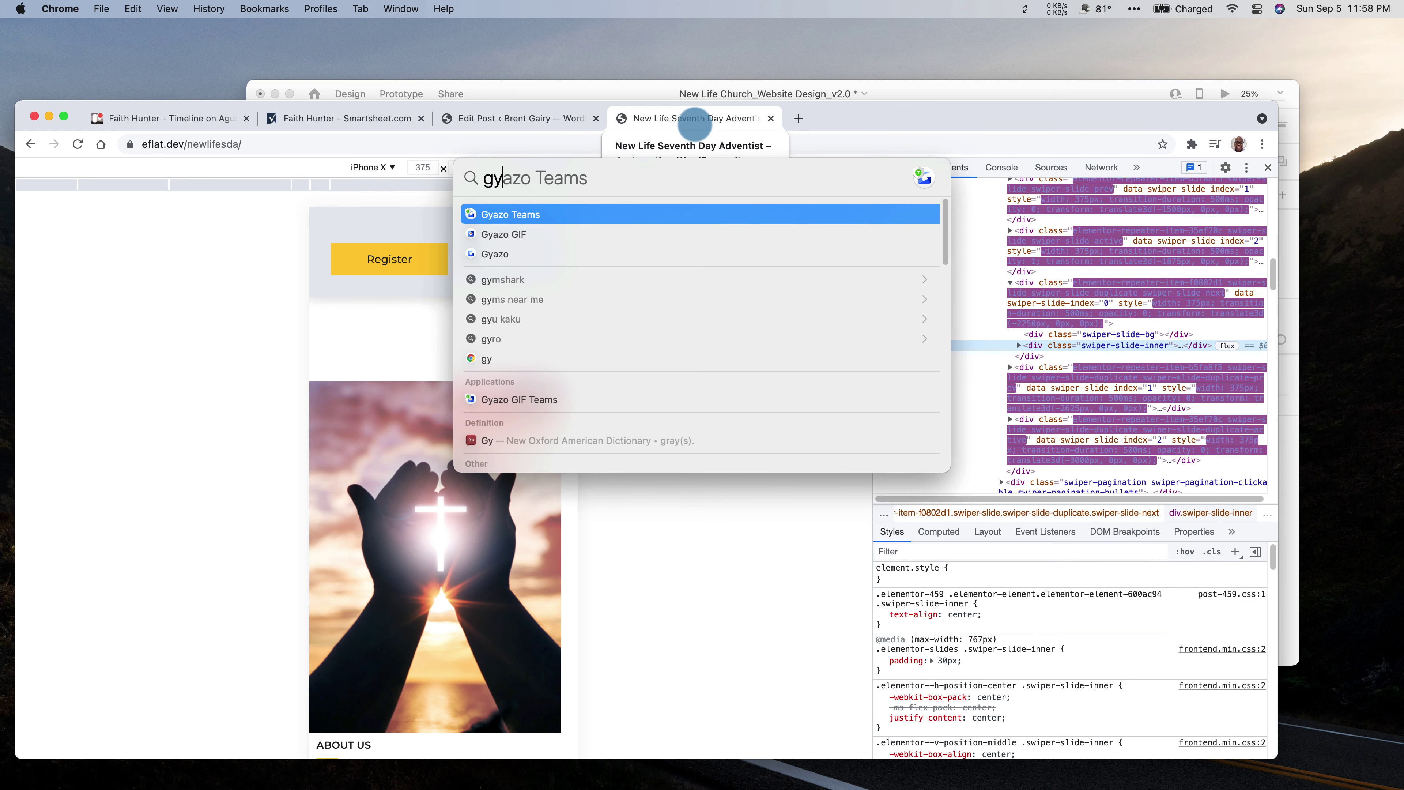
text(az)
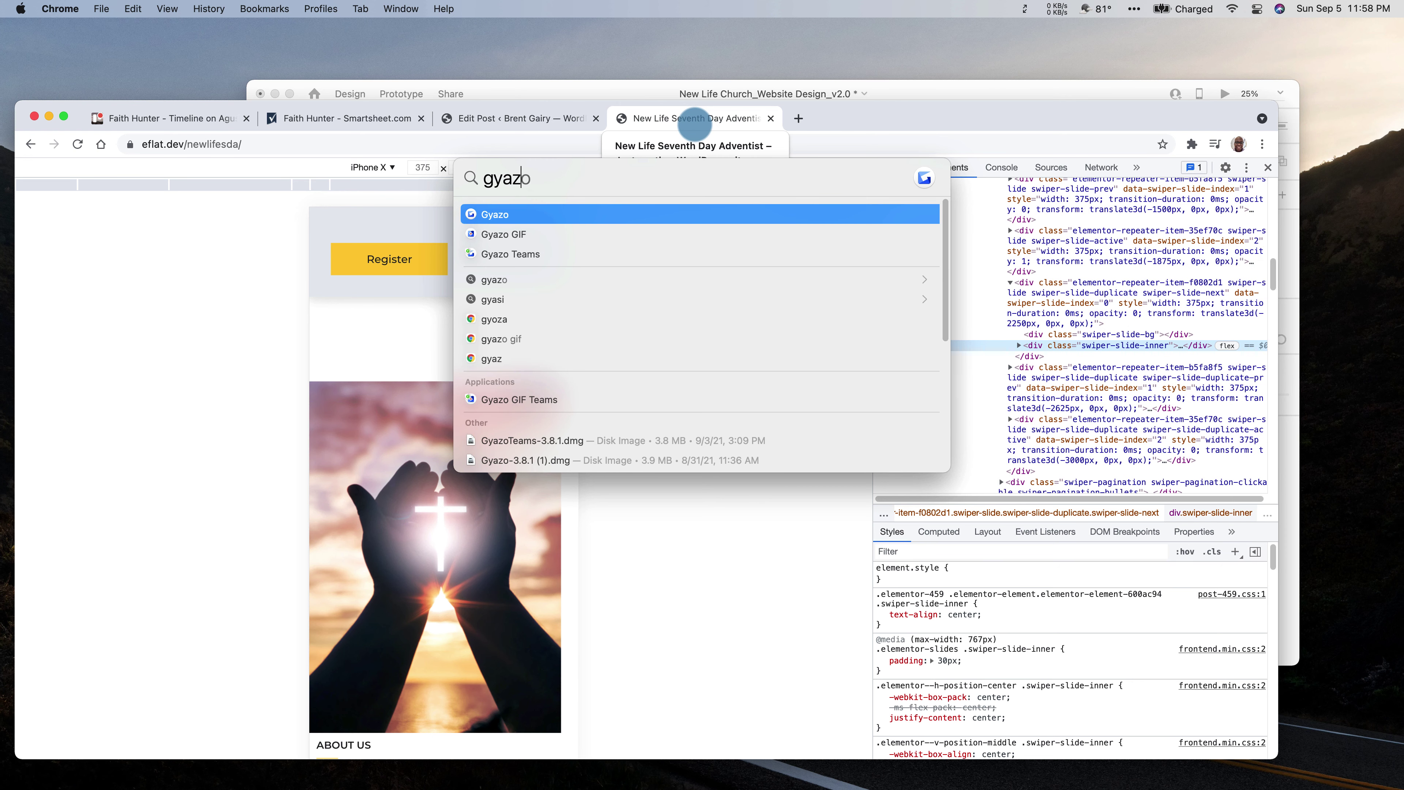
text(o teams)
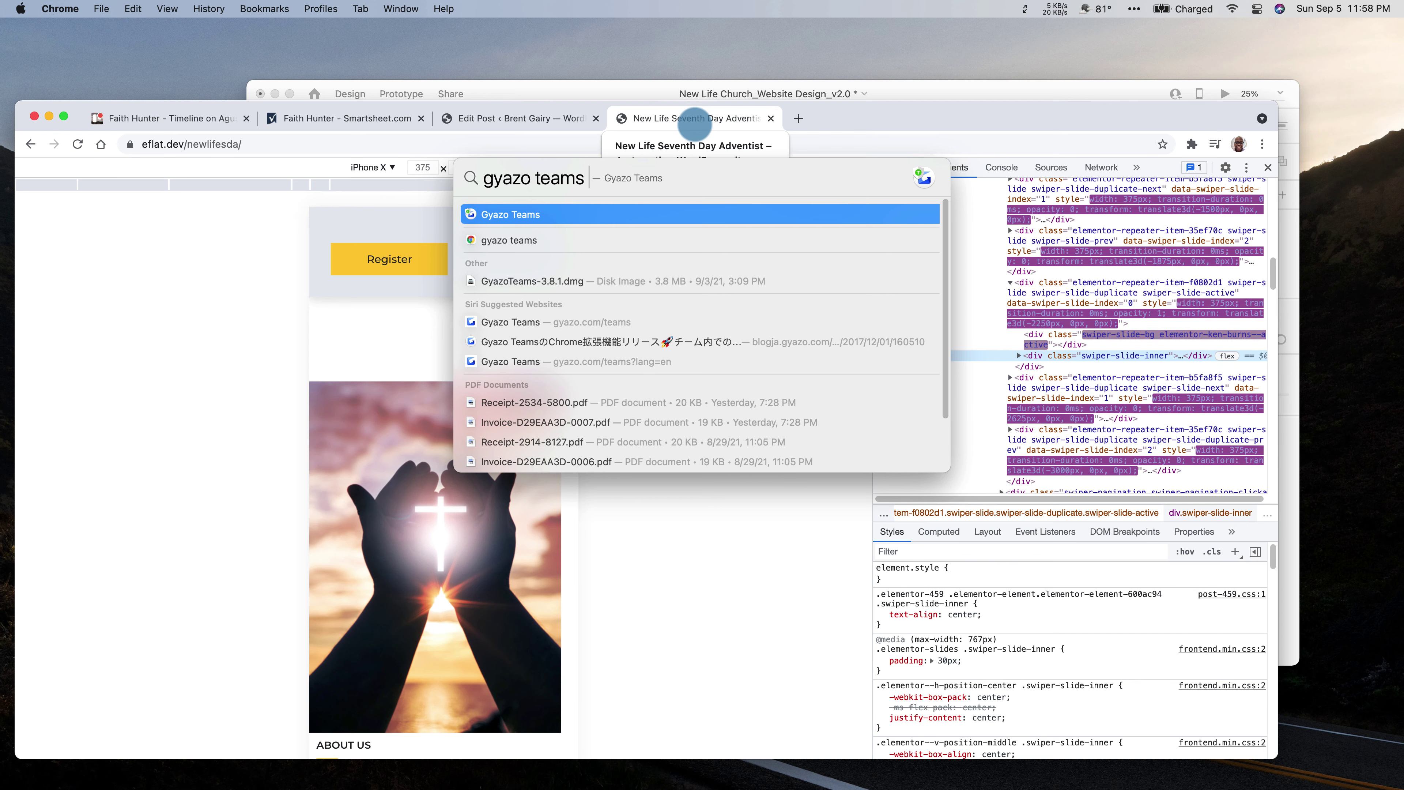
text( gid)
key(BackSpace)
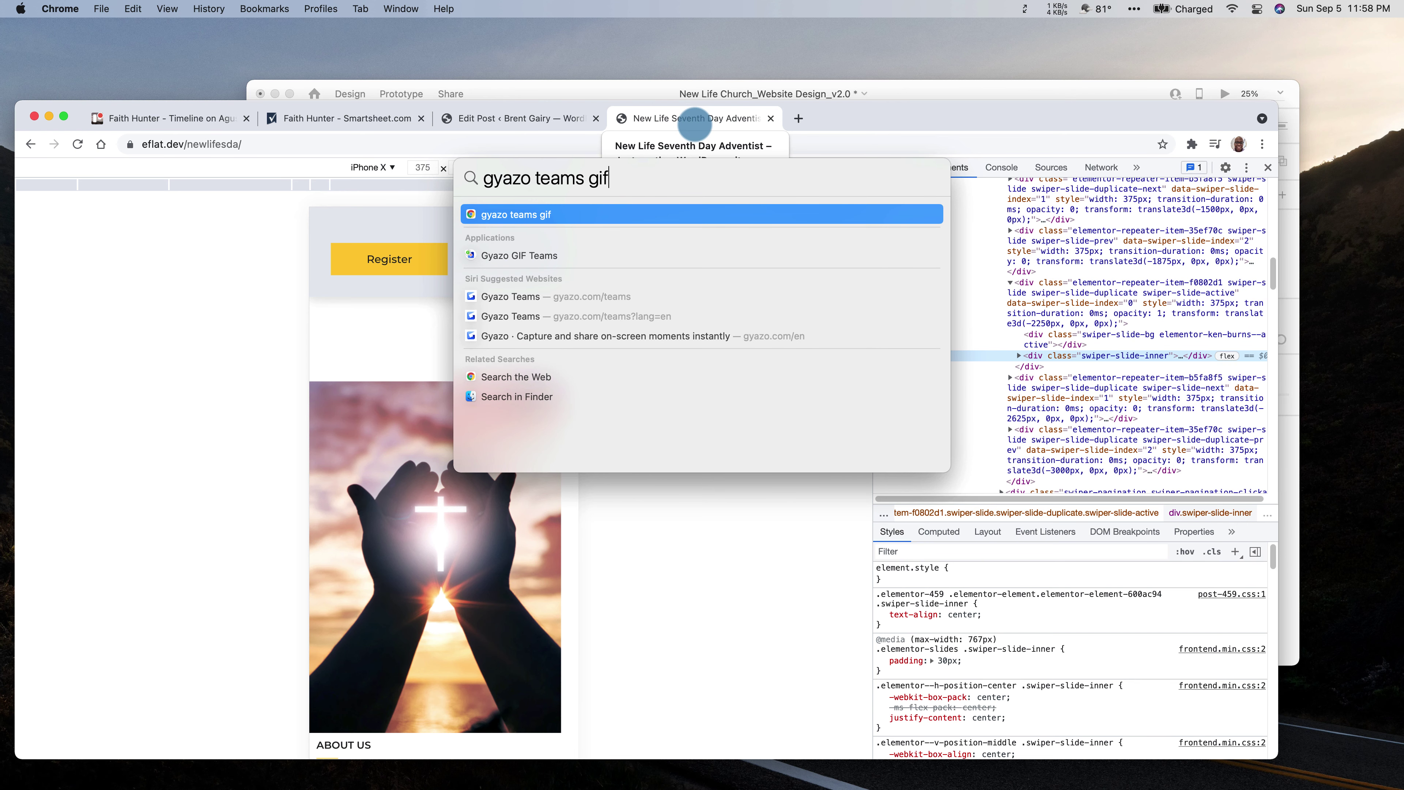
text(f)
key(Down)
key(Down)
key(Up)
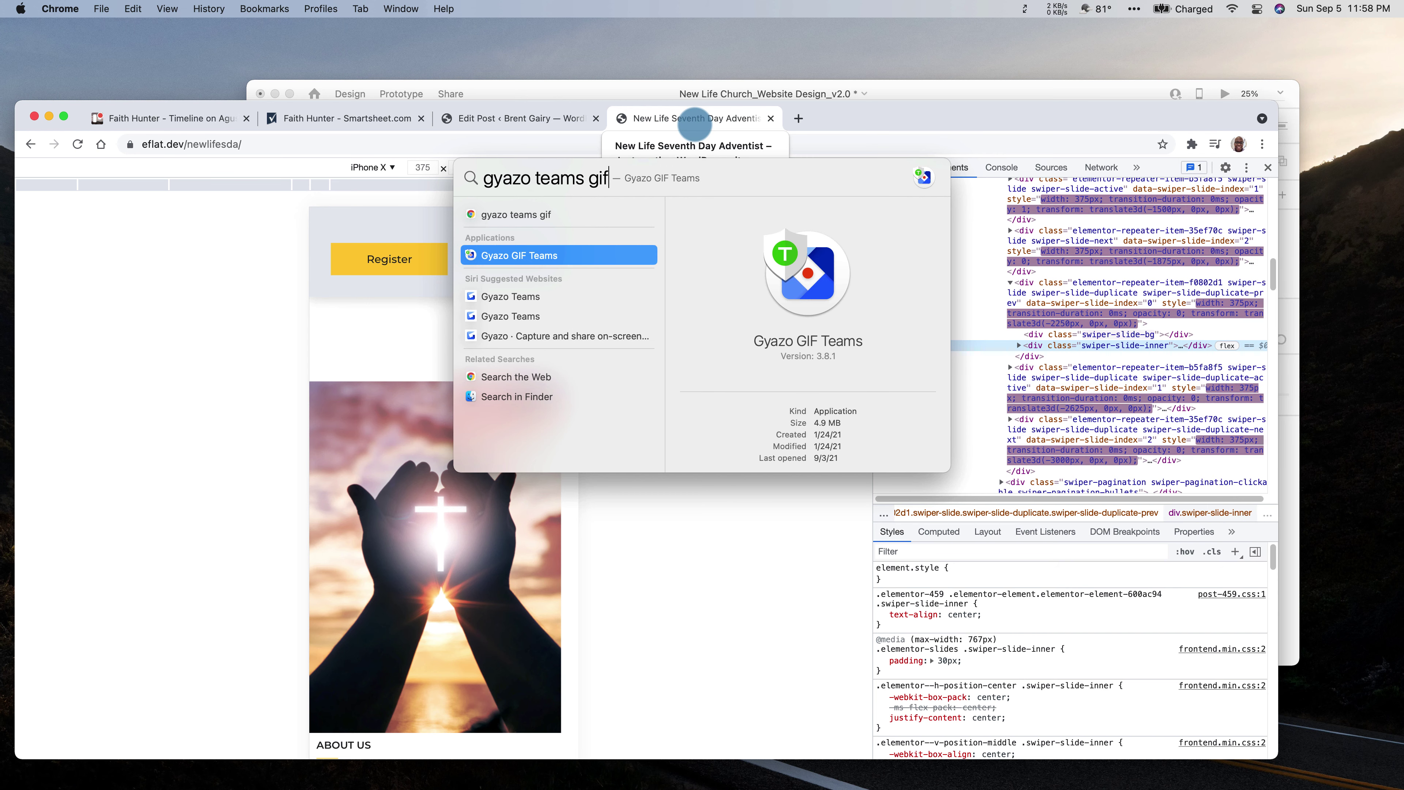
click(510, 256)
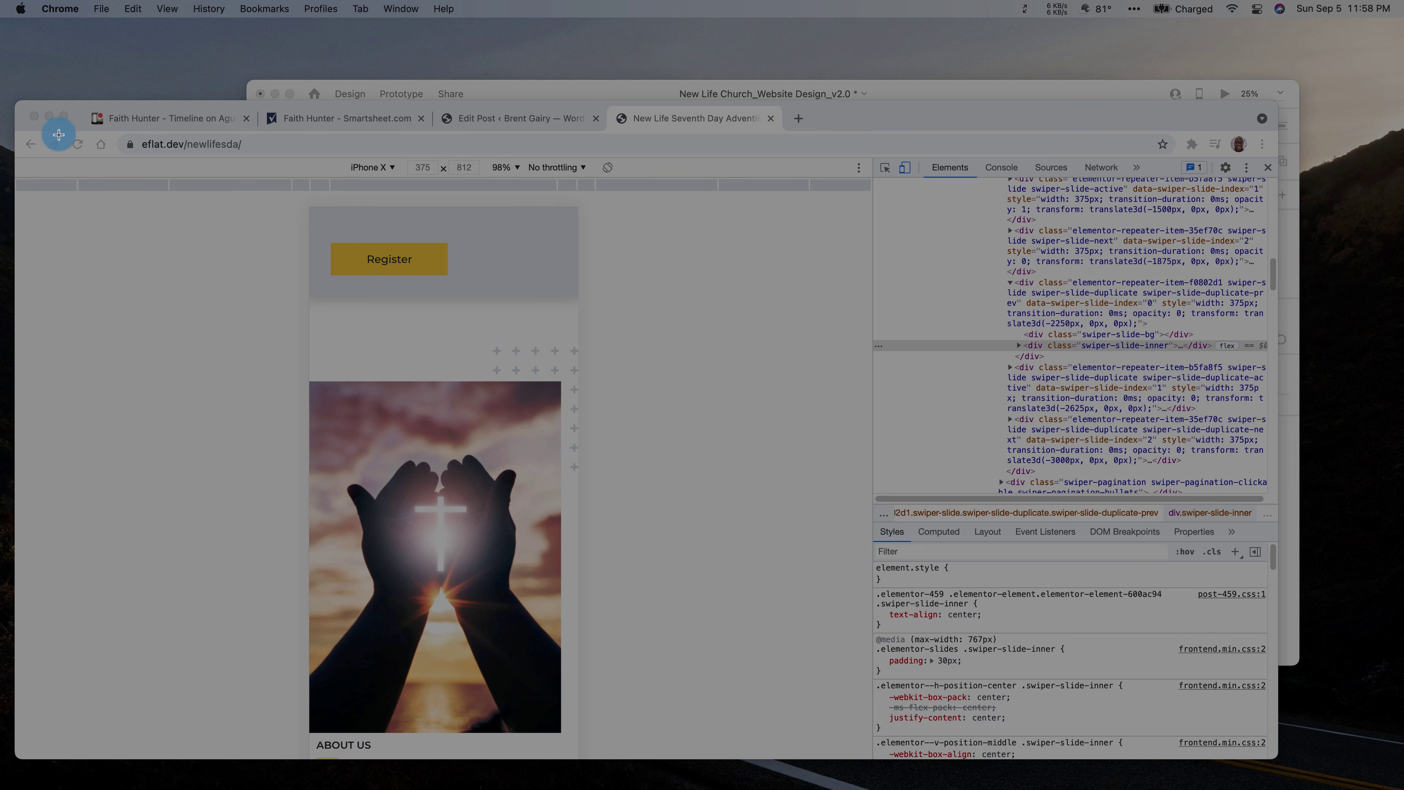
- Record a Gyazo GIF of the browser's page area while scrolling the mobile view down to the New Life Homecoming events, and finish the recording
drag(24, 130, 1279, 775)
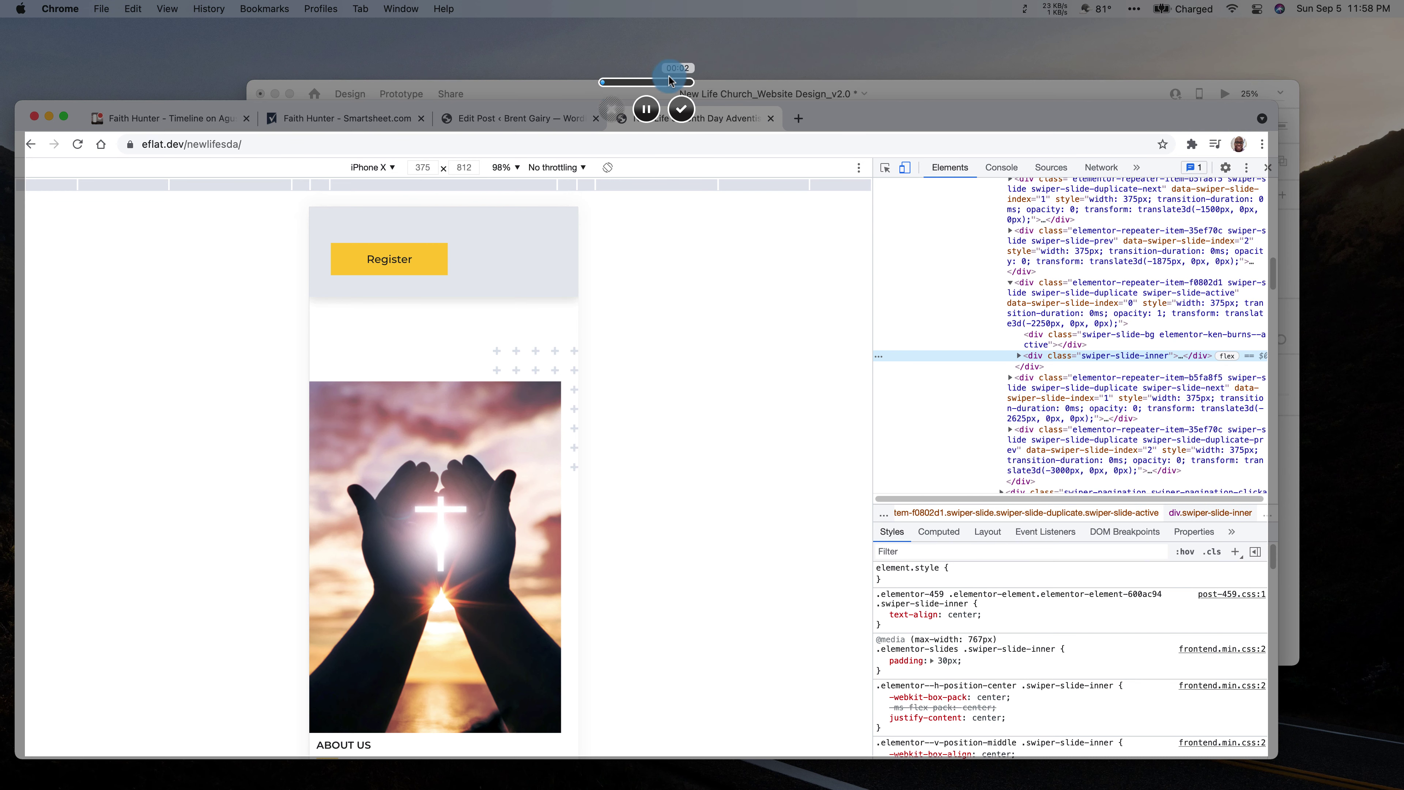
scroll(524, 285, down, 10)
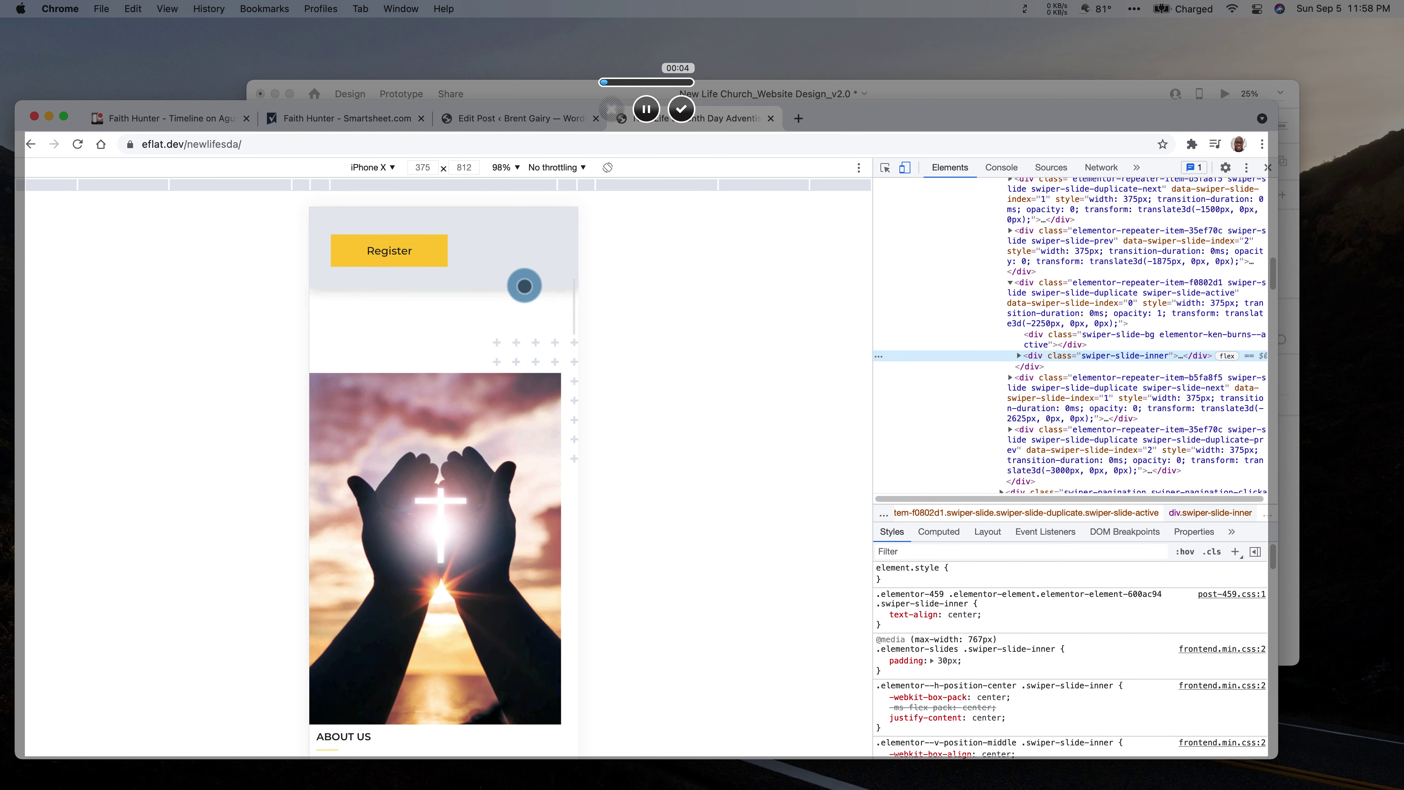
scroll(411, 356, down, 10)
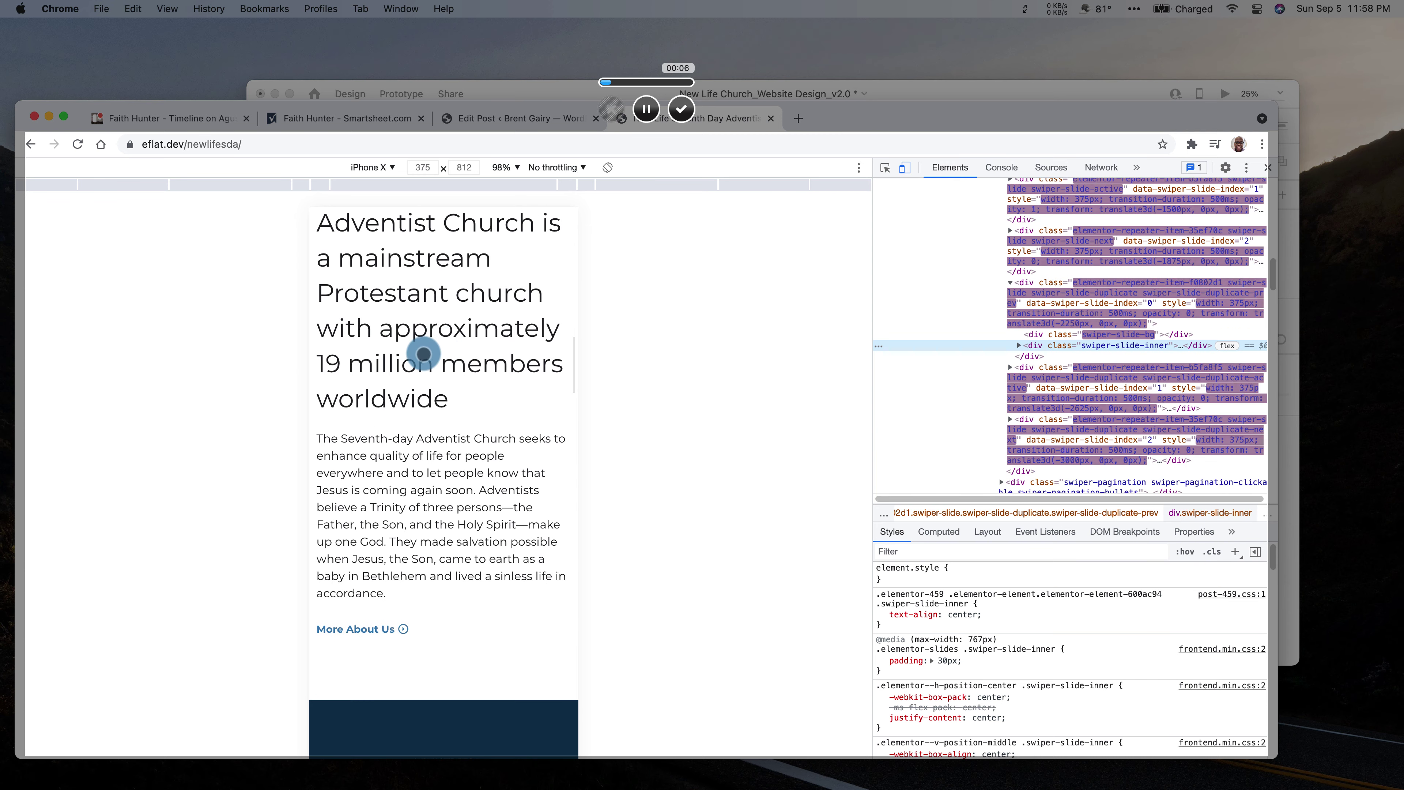
scroll(412, 356, down, 10)
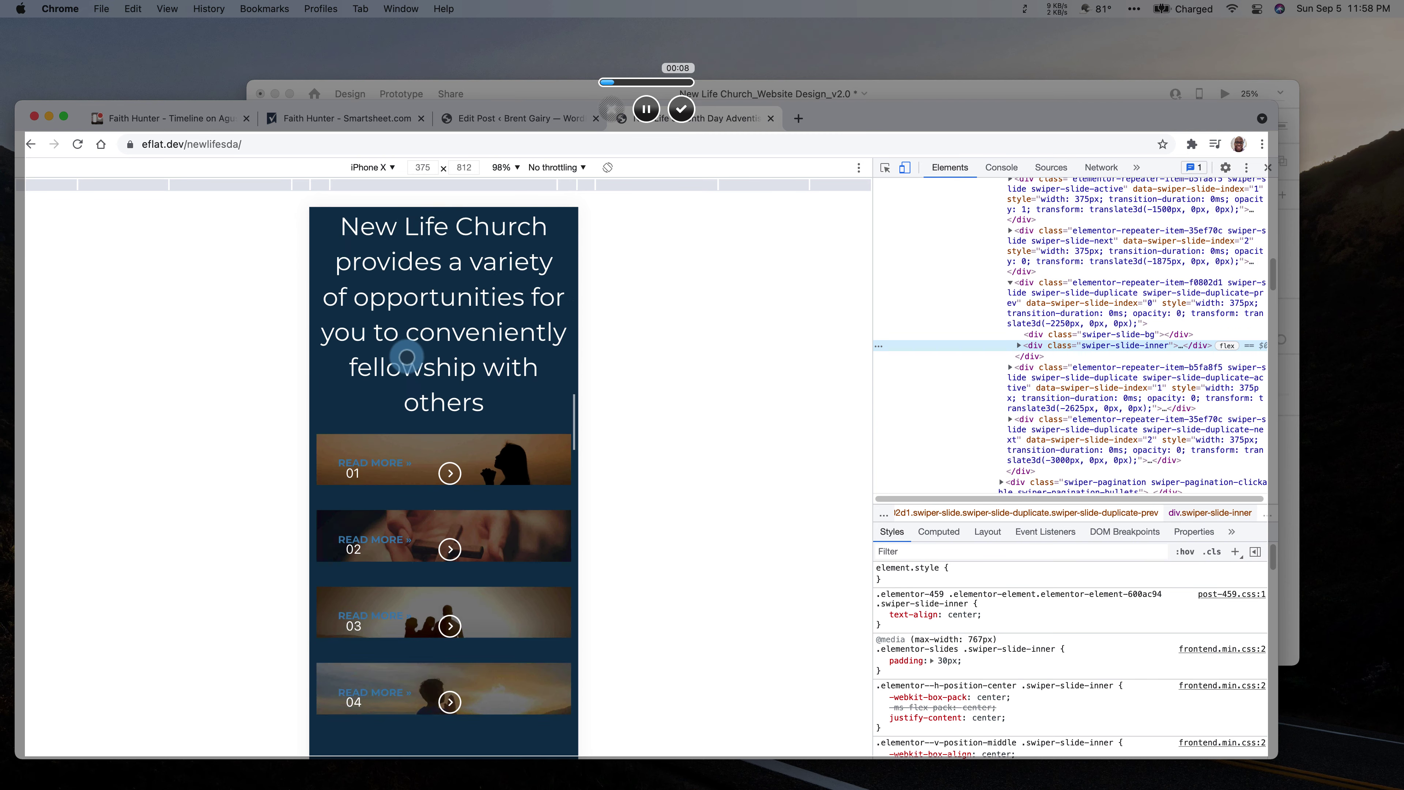
scroll(407, 357, down, 5)
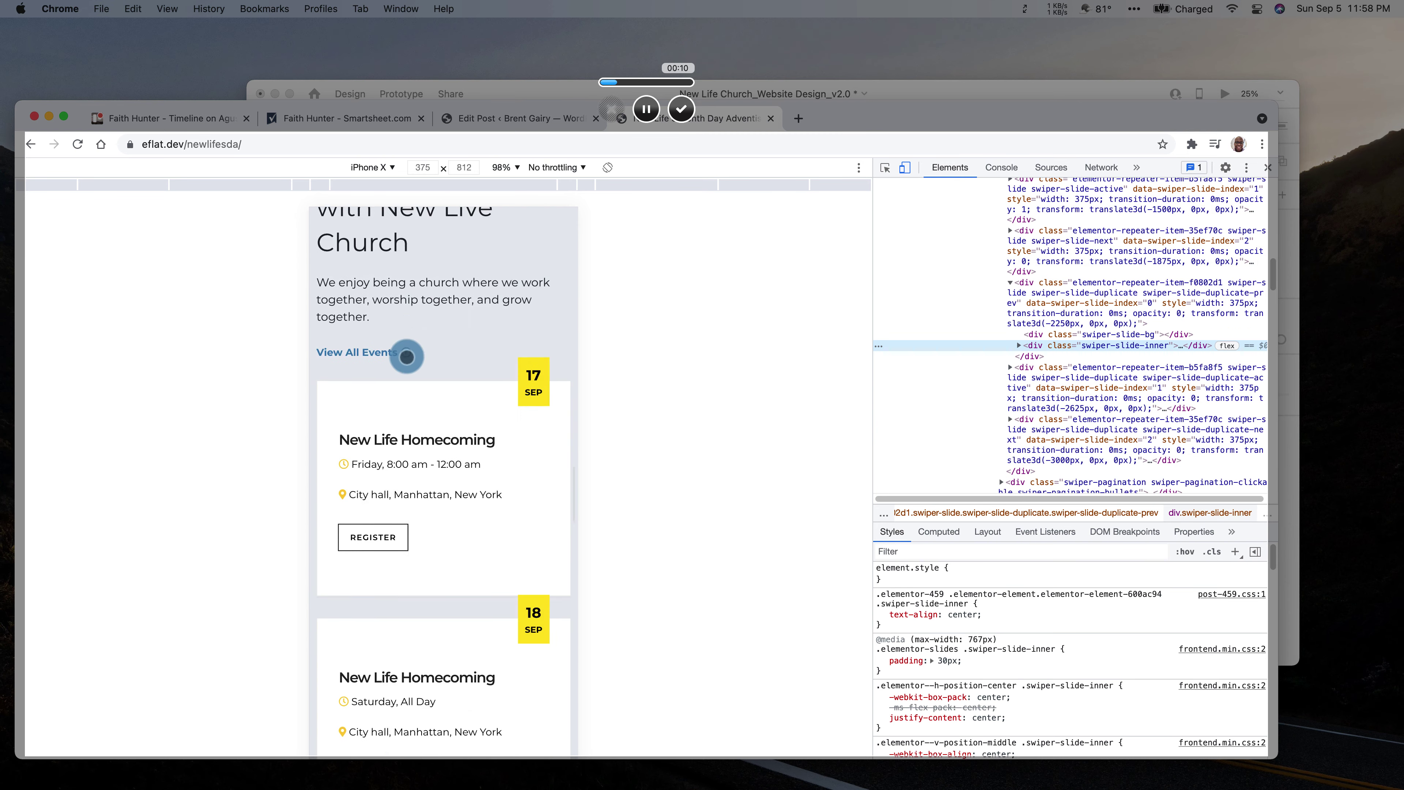
scroll(406, 357, down, 3)
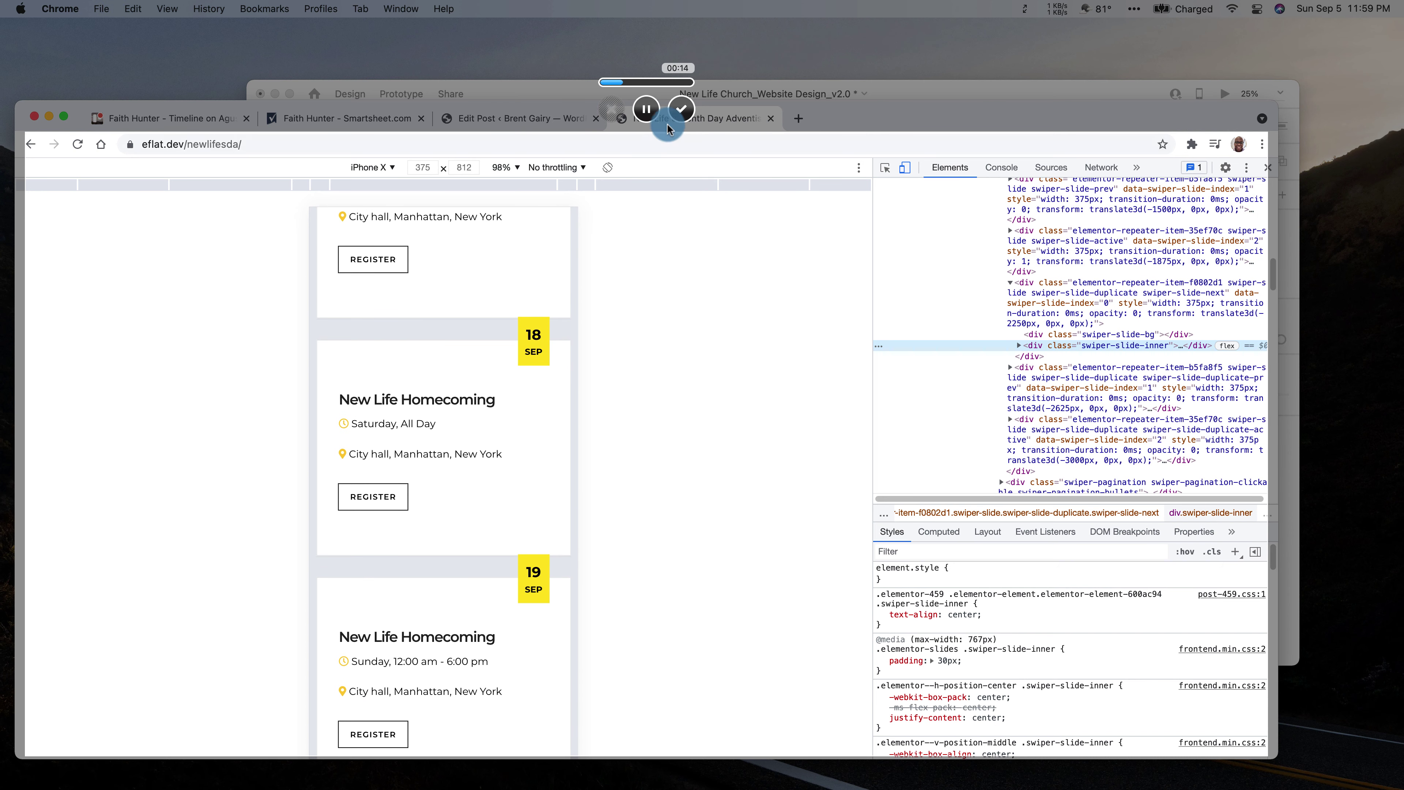
click(680, 110)
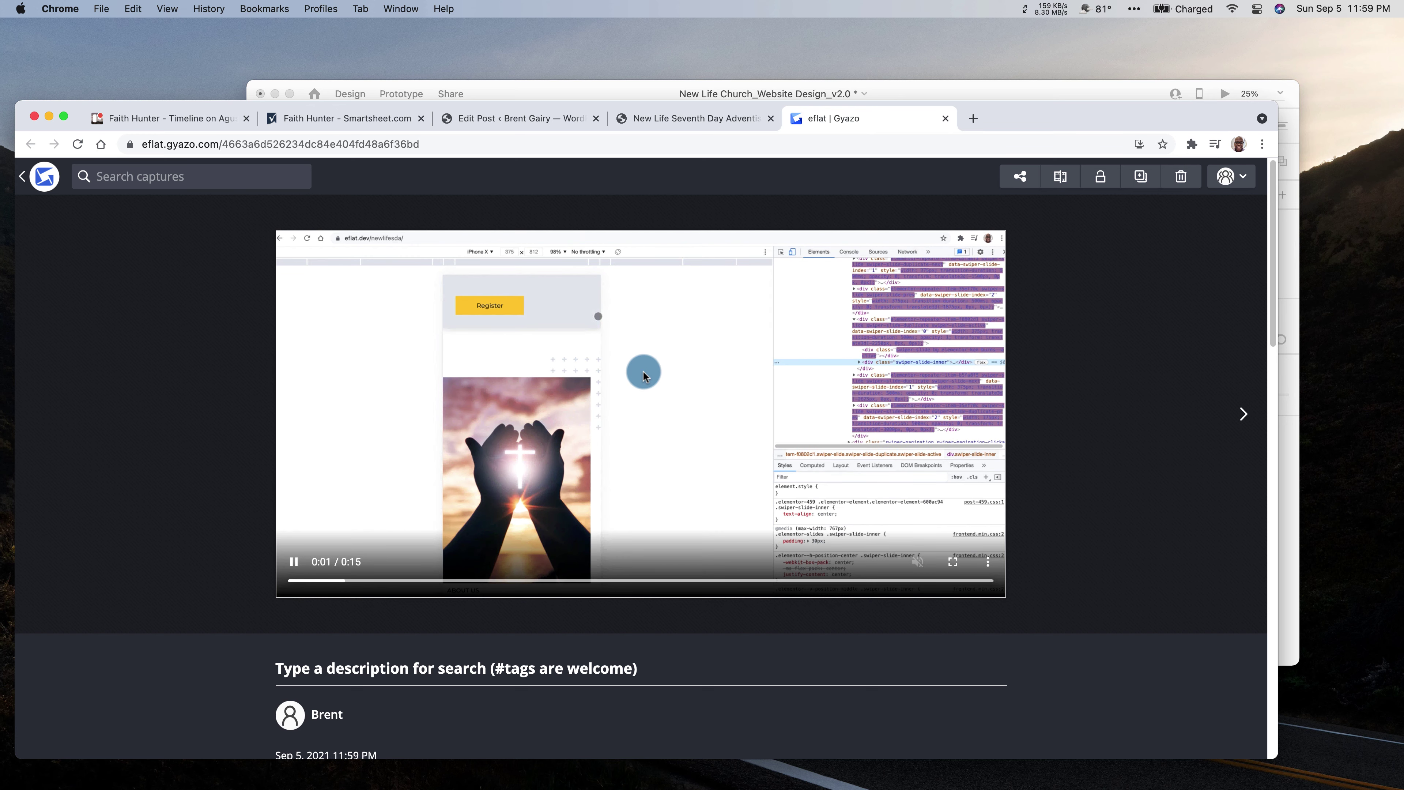
- Examine the trimming options for the new recording and close them without trimming the video
click(1061, 178)
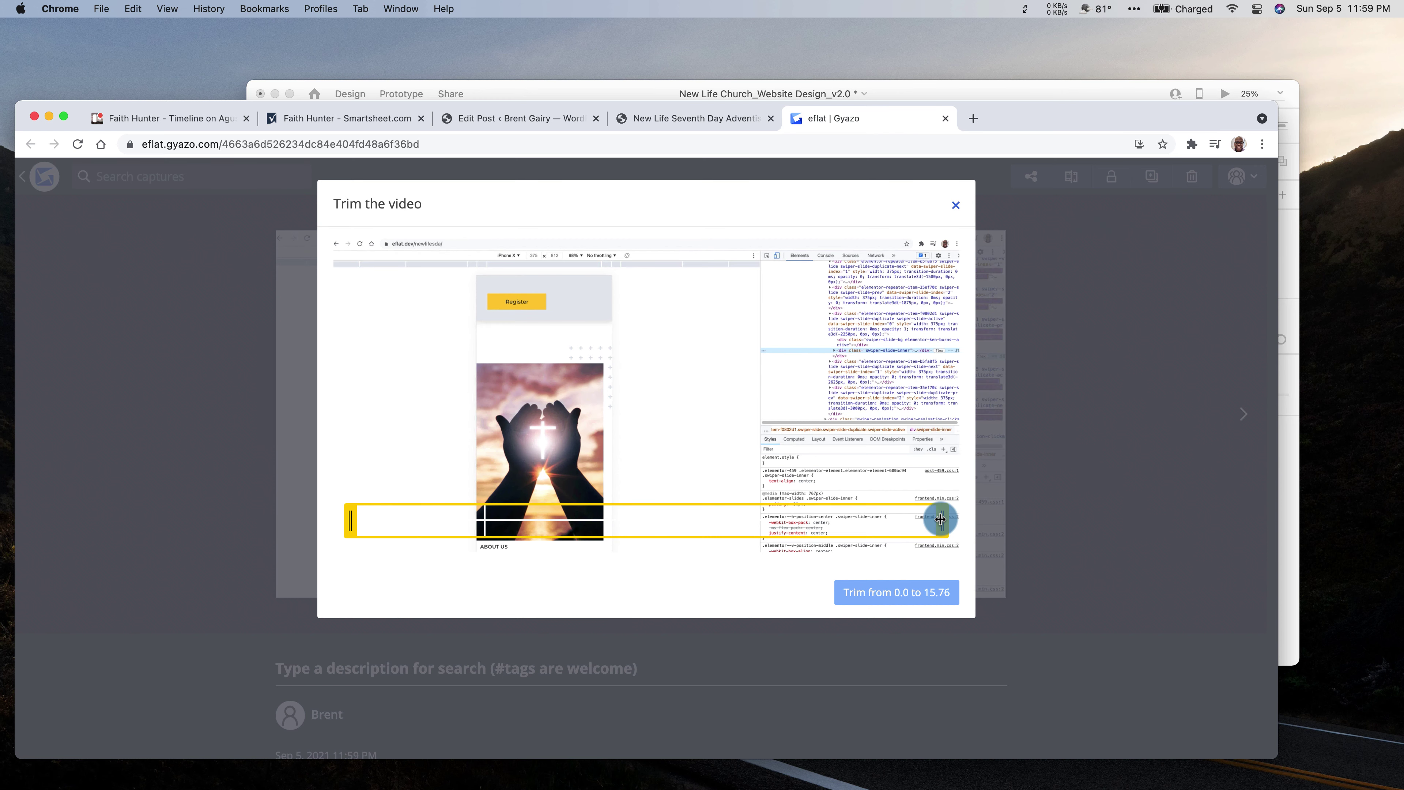
drag(786, 516, 732, 516)
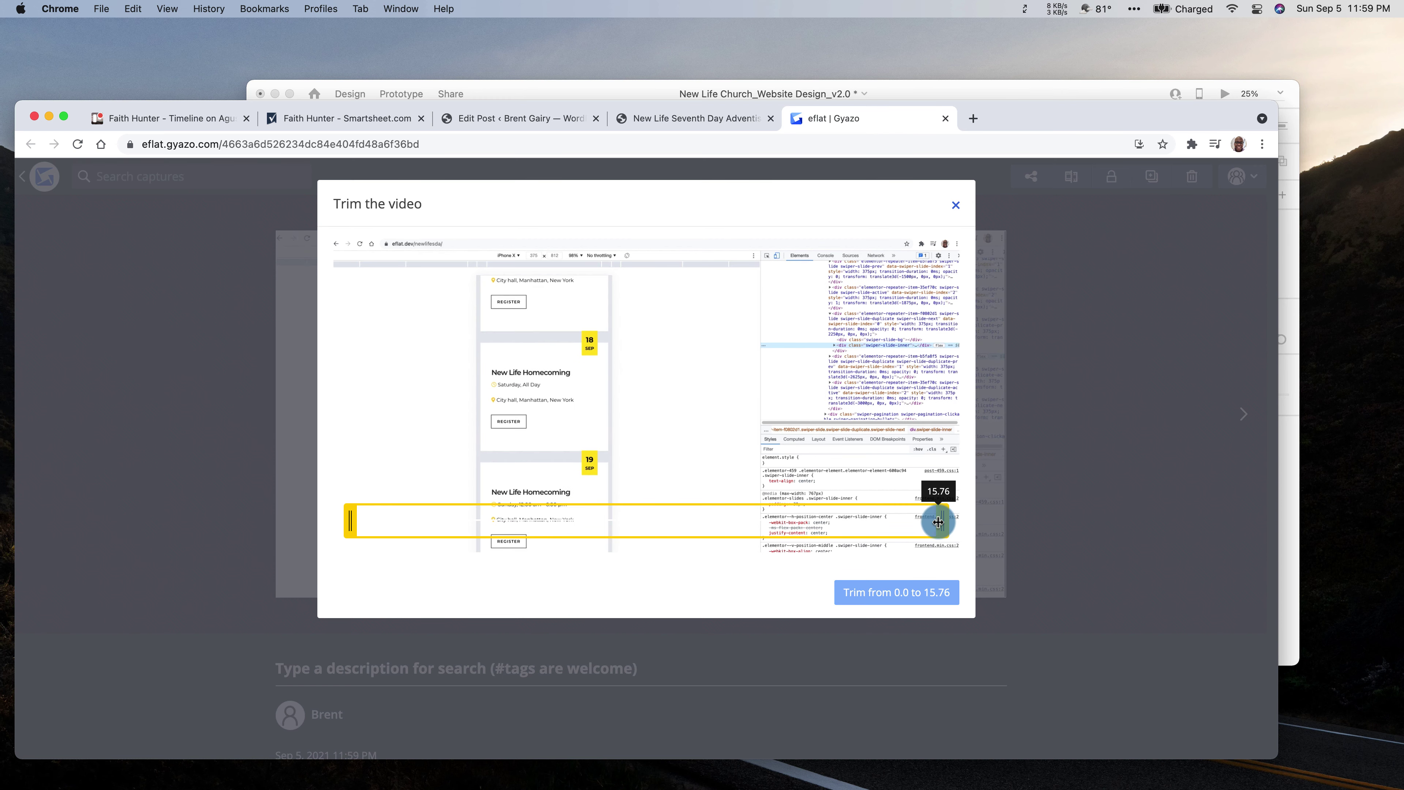
click(956, 205)
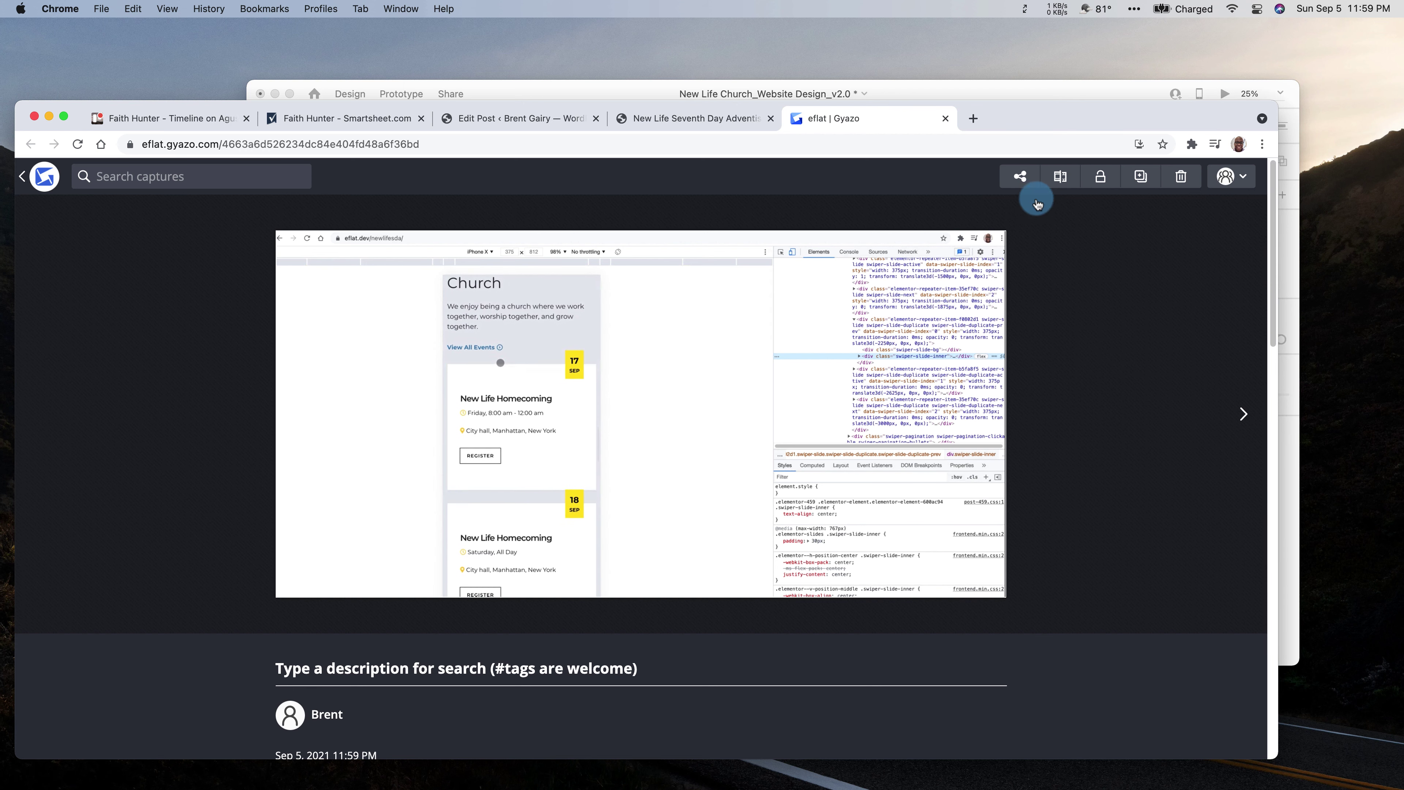
- Review the recording's sharing and download options, and copy its link to the clipboard
click(1022, 179)
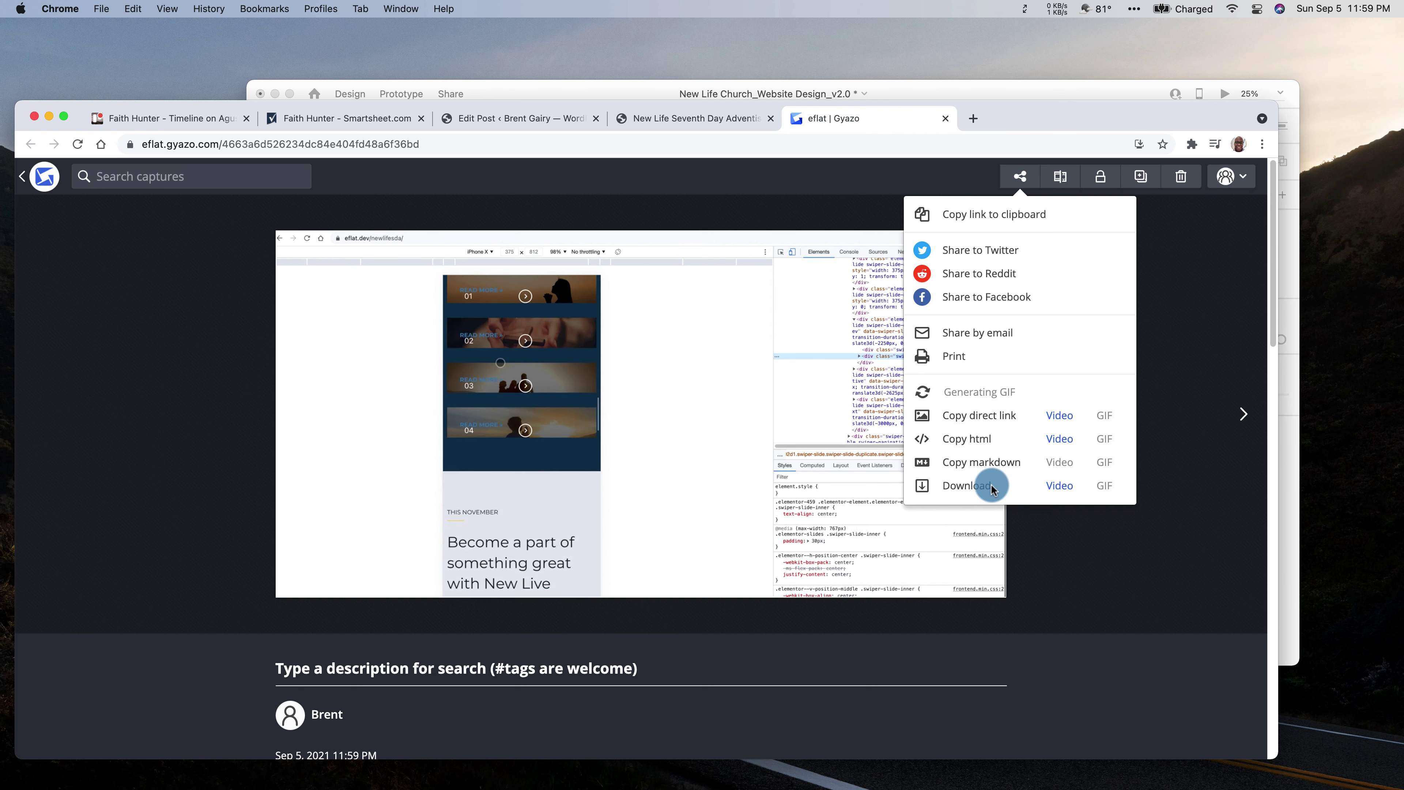
click(177, 304)
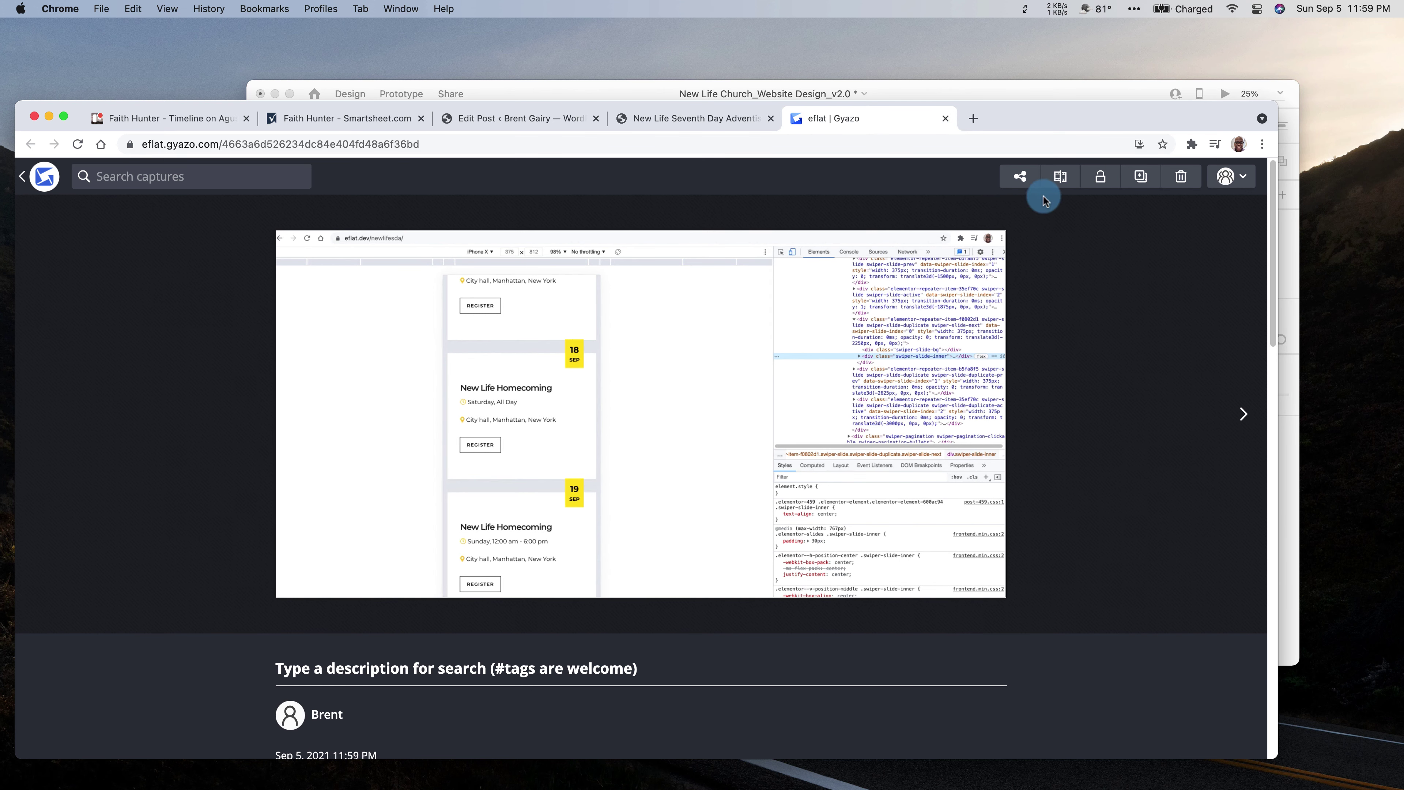
click(1020, 177)
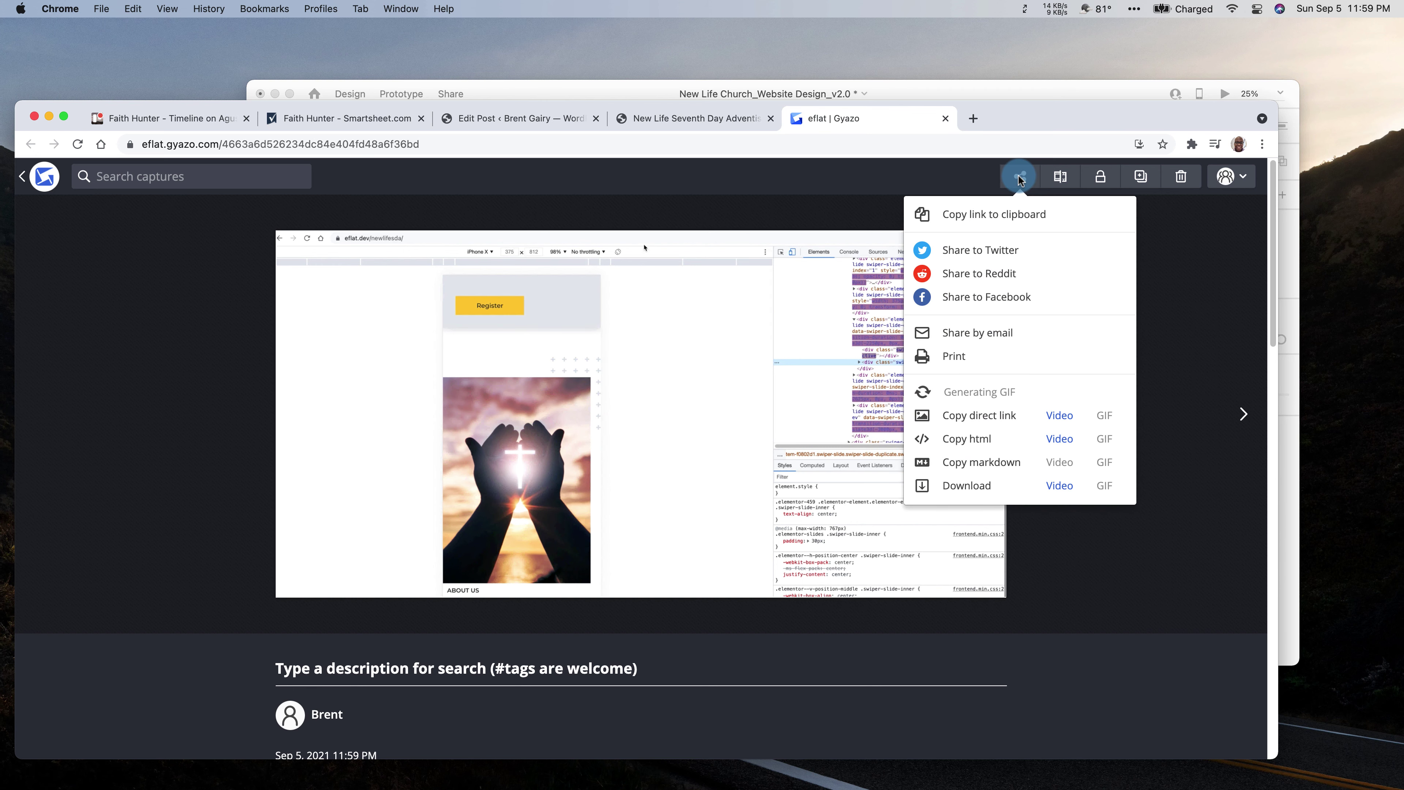
click(997, 215)
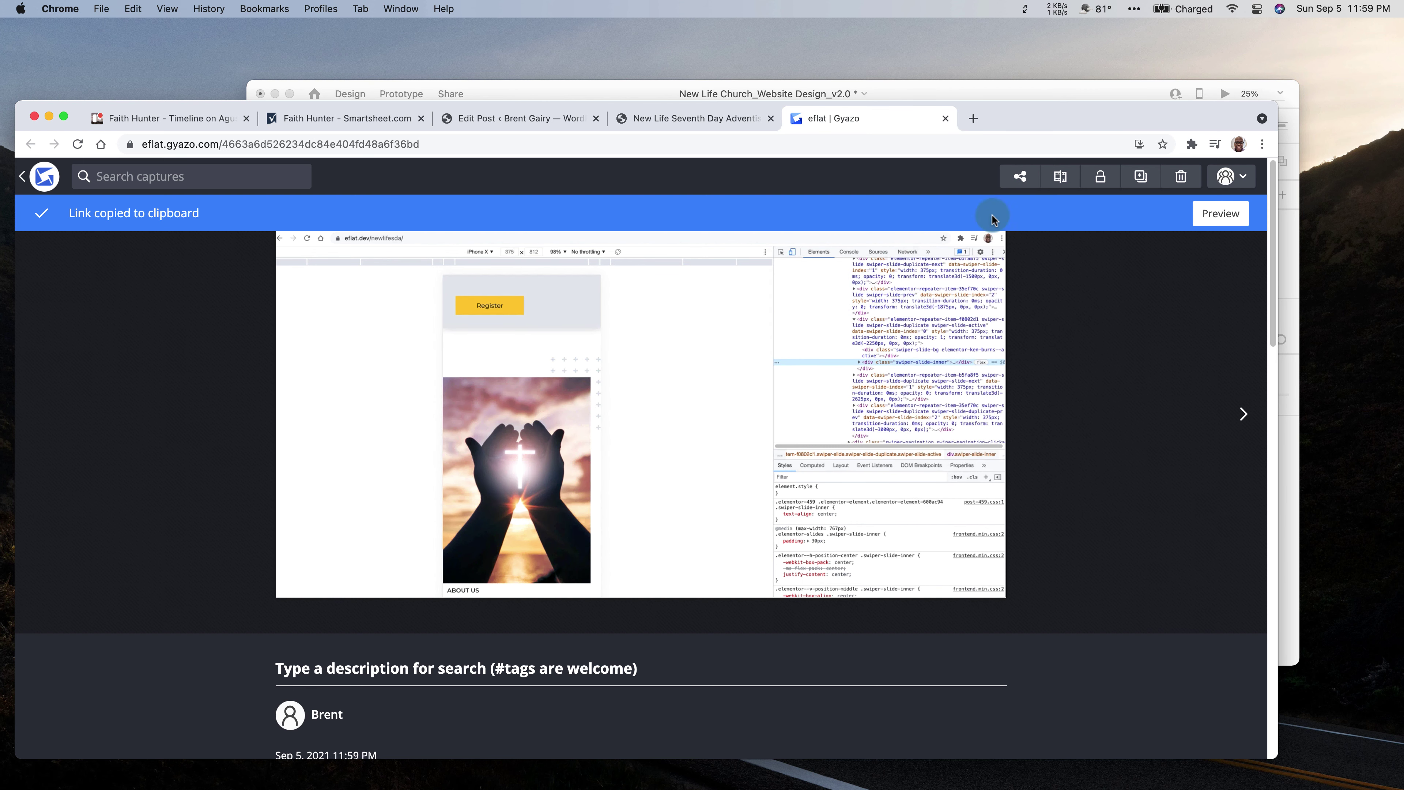
- Open a new Incognito window and load the copied Gyazo capture link in it
click(99, 11)
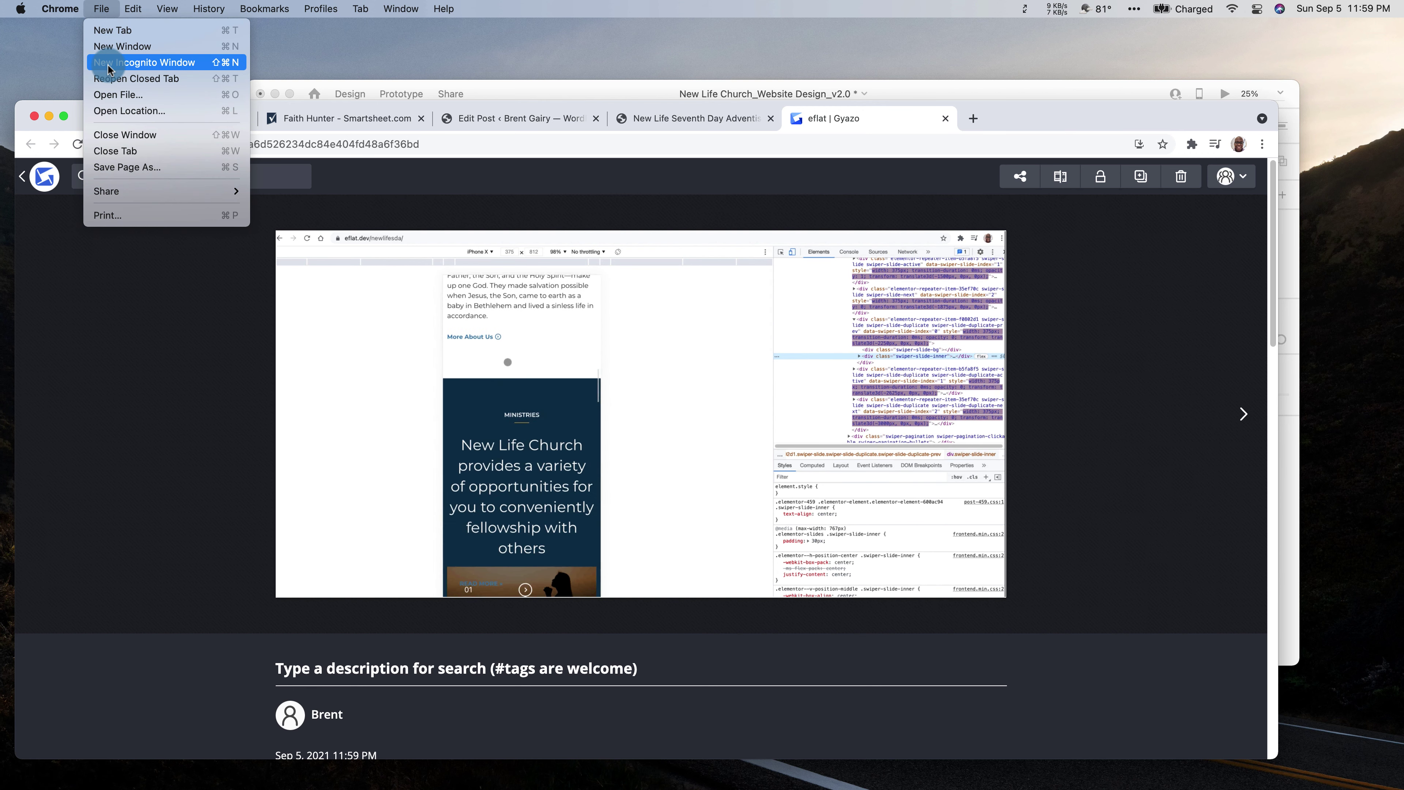
click(126, 79)
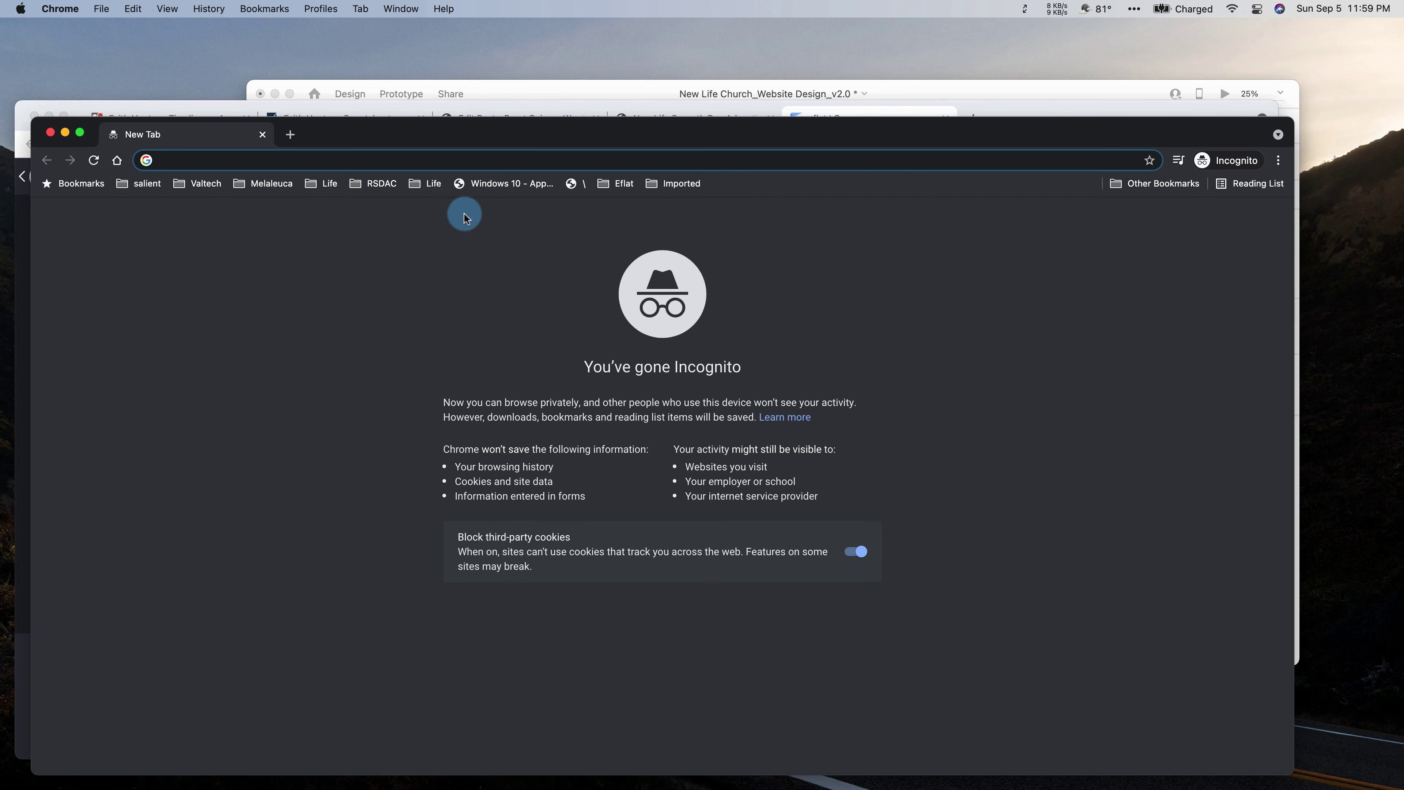
key(super+v)
key(Return)
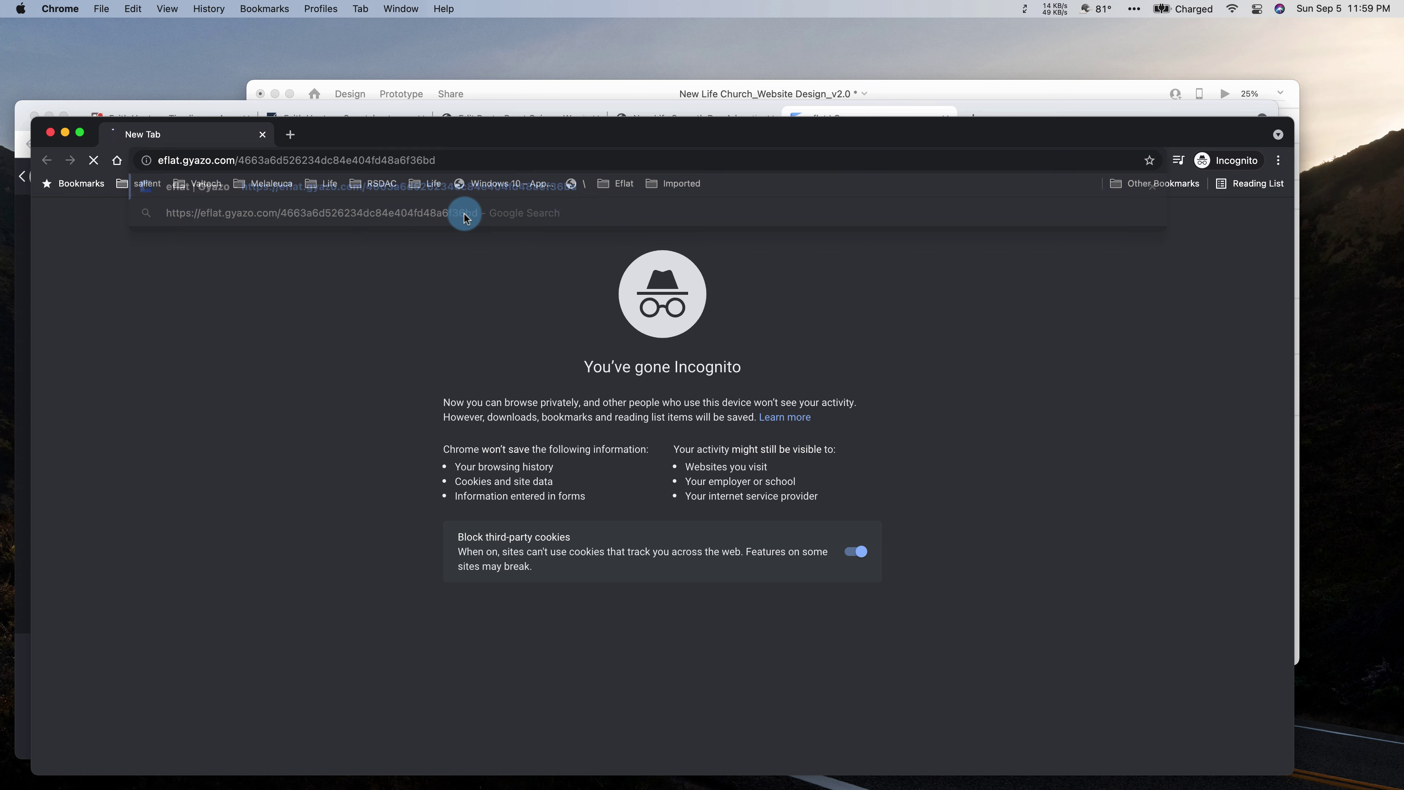